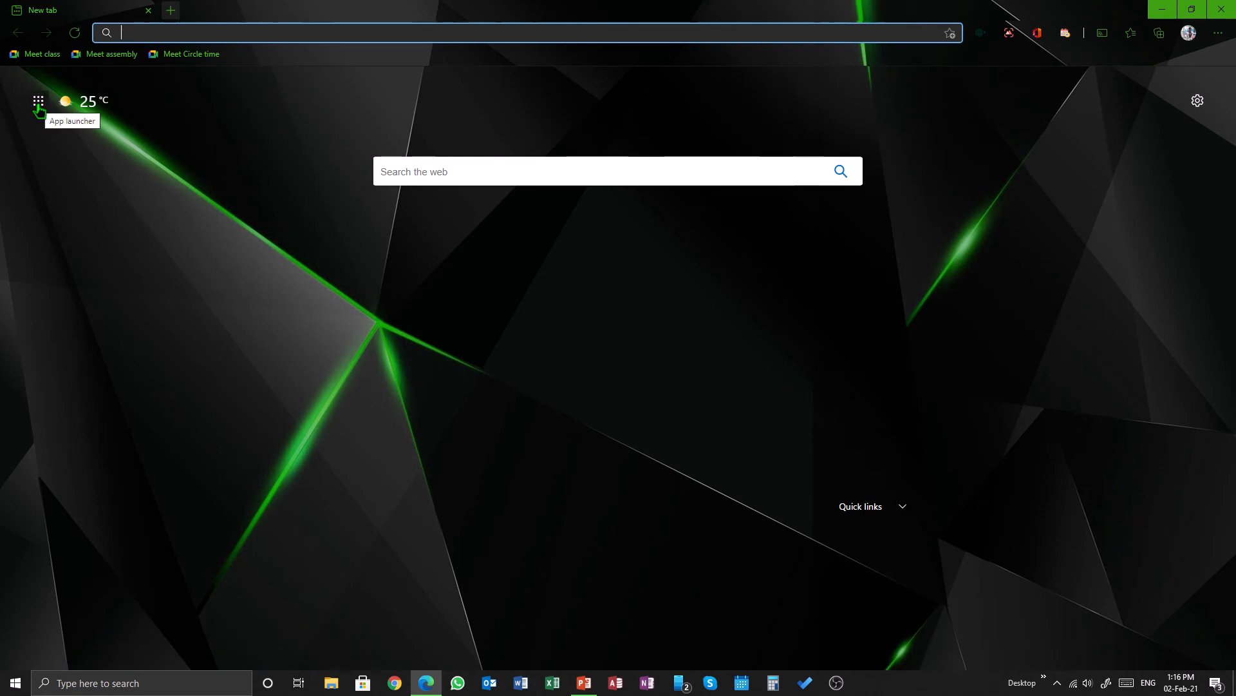
# Open the Office home page at office.com in a new browser tab.
pyautogui.click(37, 103)
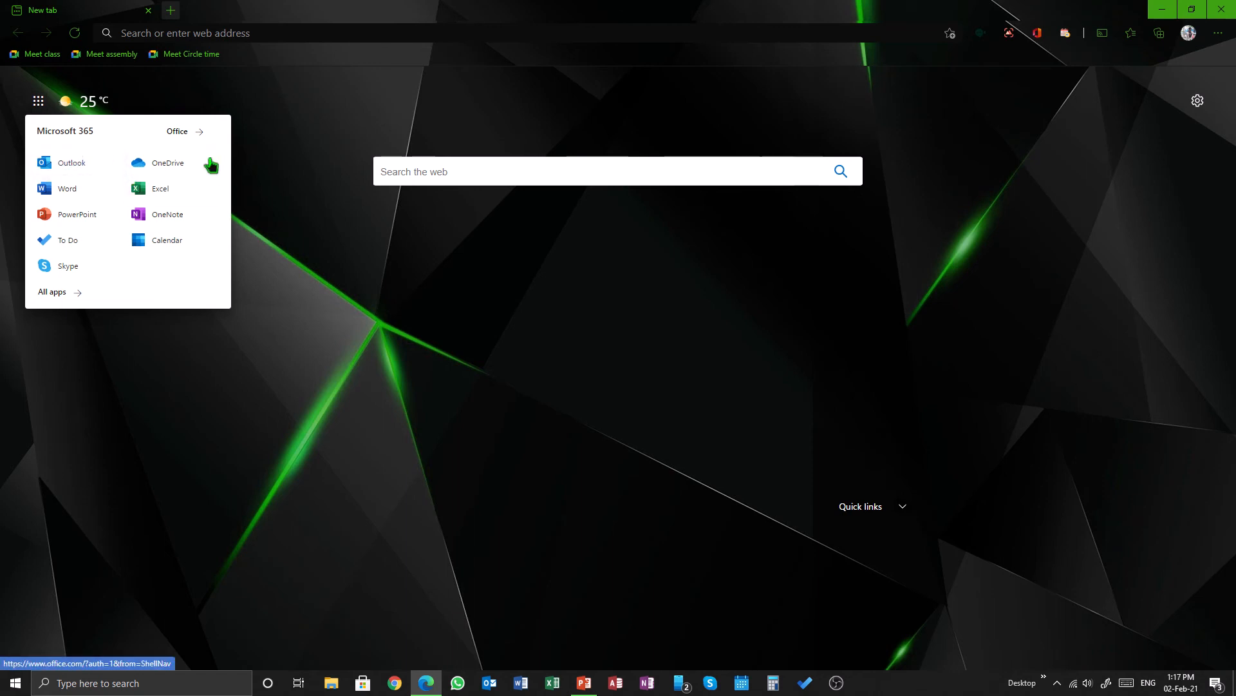
pyautogui.click(174, 9)
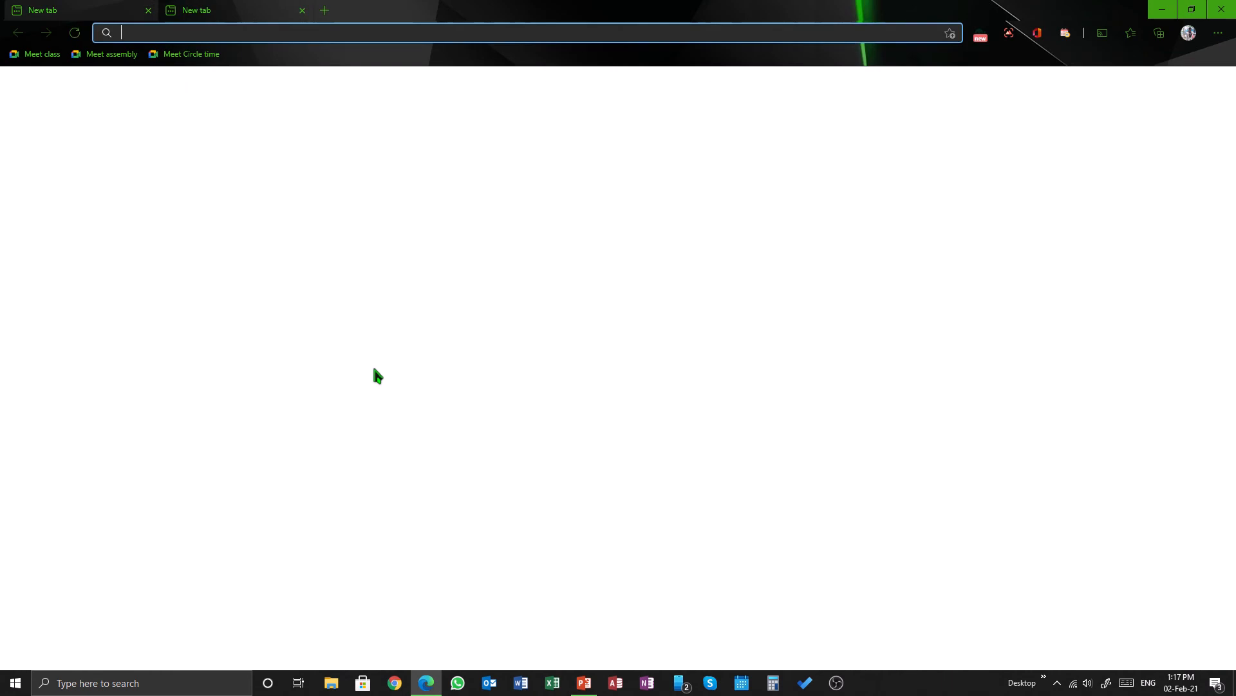
pyautogui.write('office')
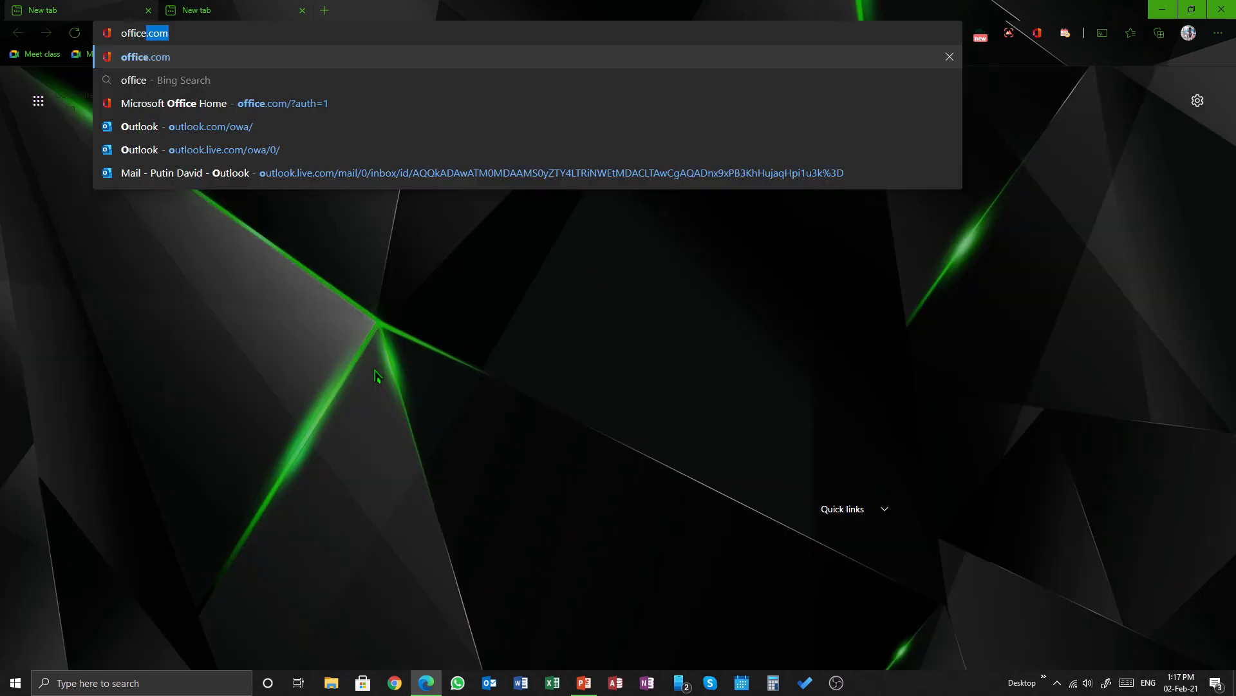
pyautogui.write('.com')
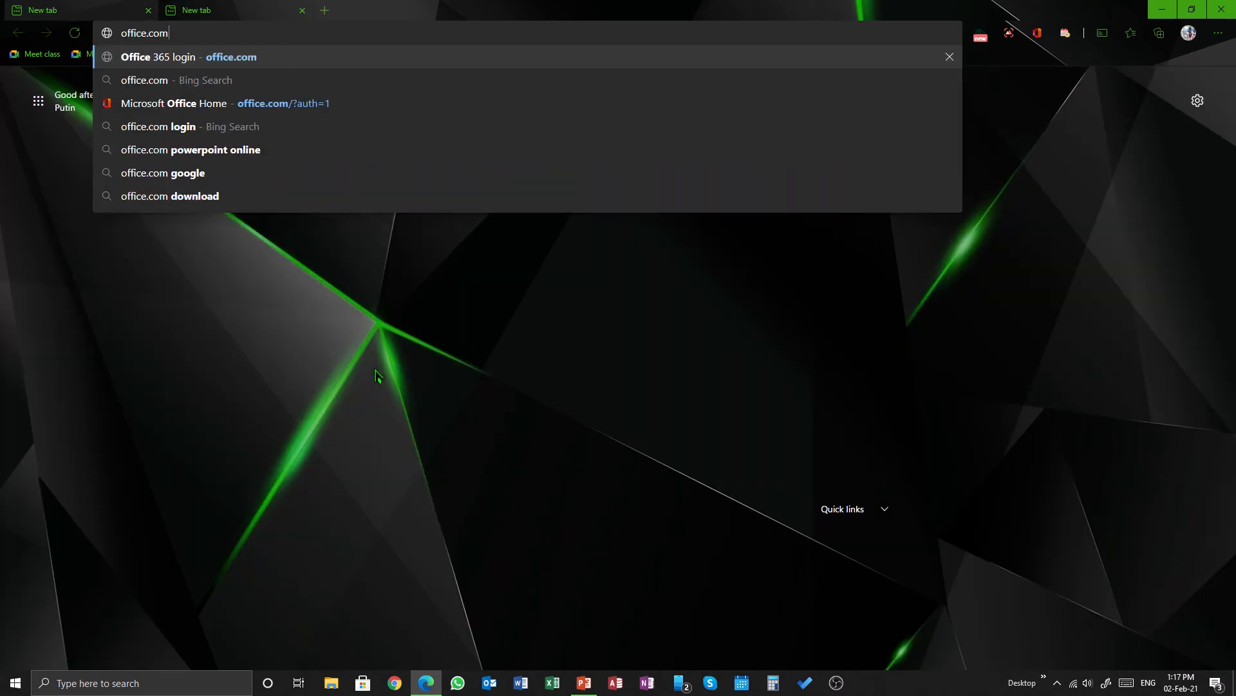
pyautogui.click(333, 64)
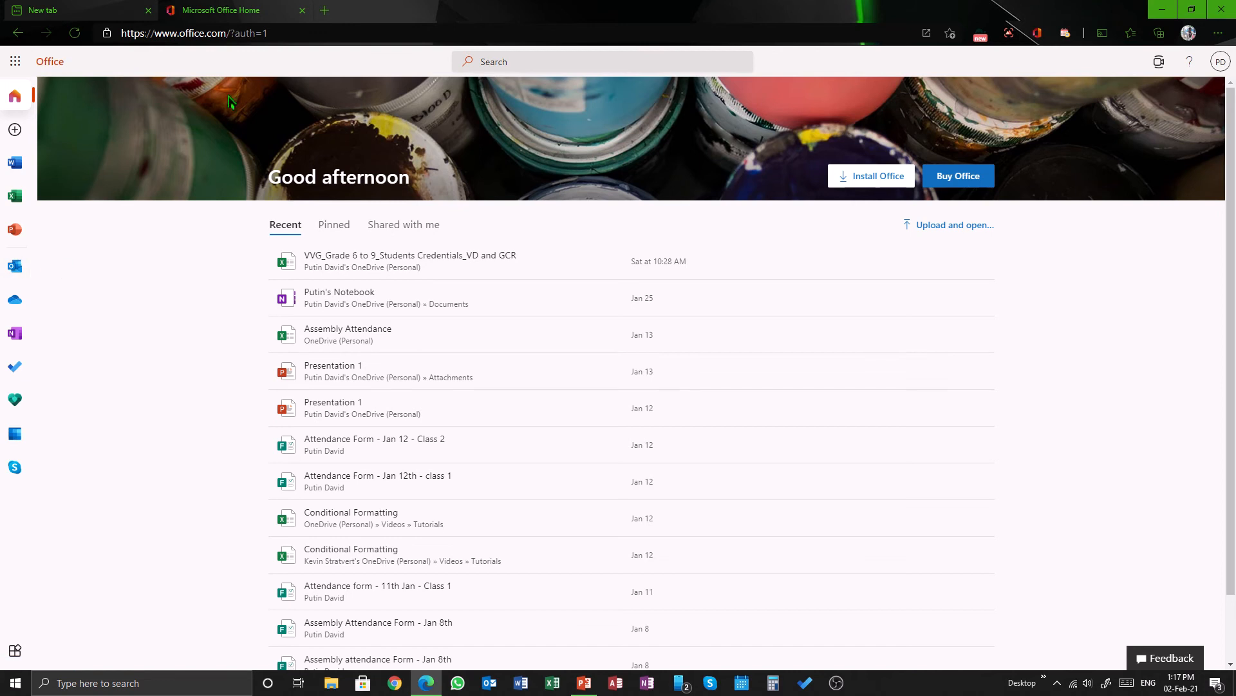
# Open the Outlook web mailbox at outlook.com in another new browser tab.
pyautogui.click(326, 11)
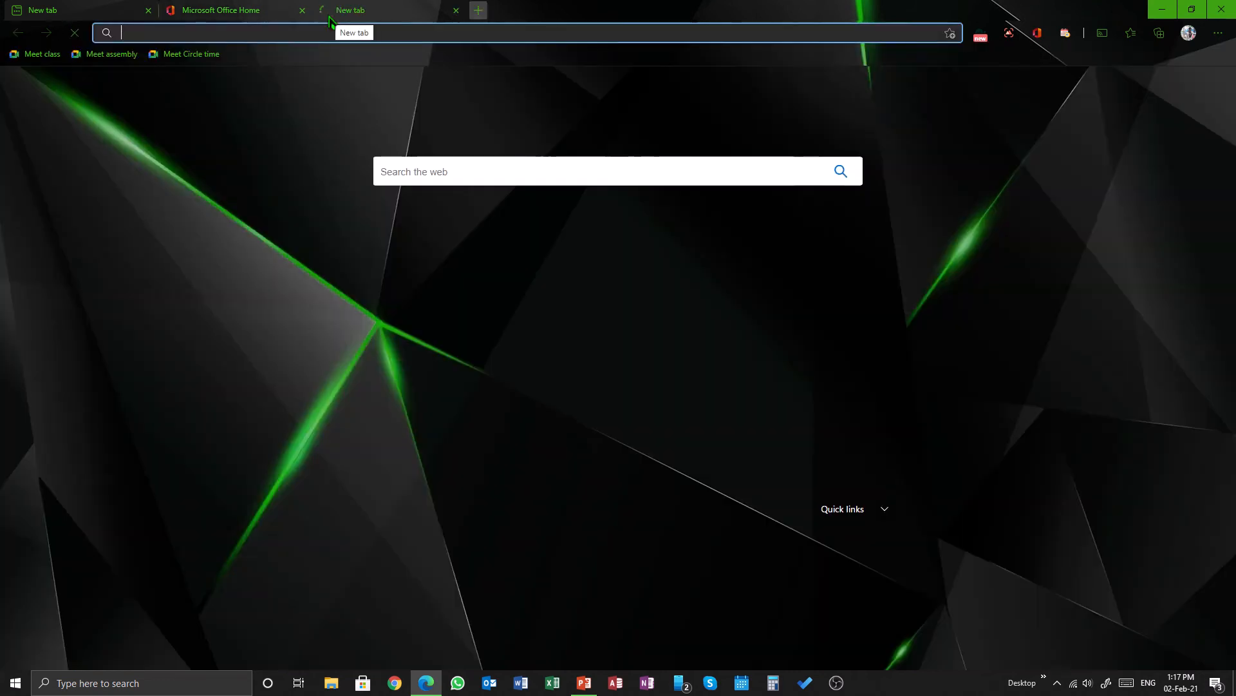
pyautogui.write('o')
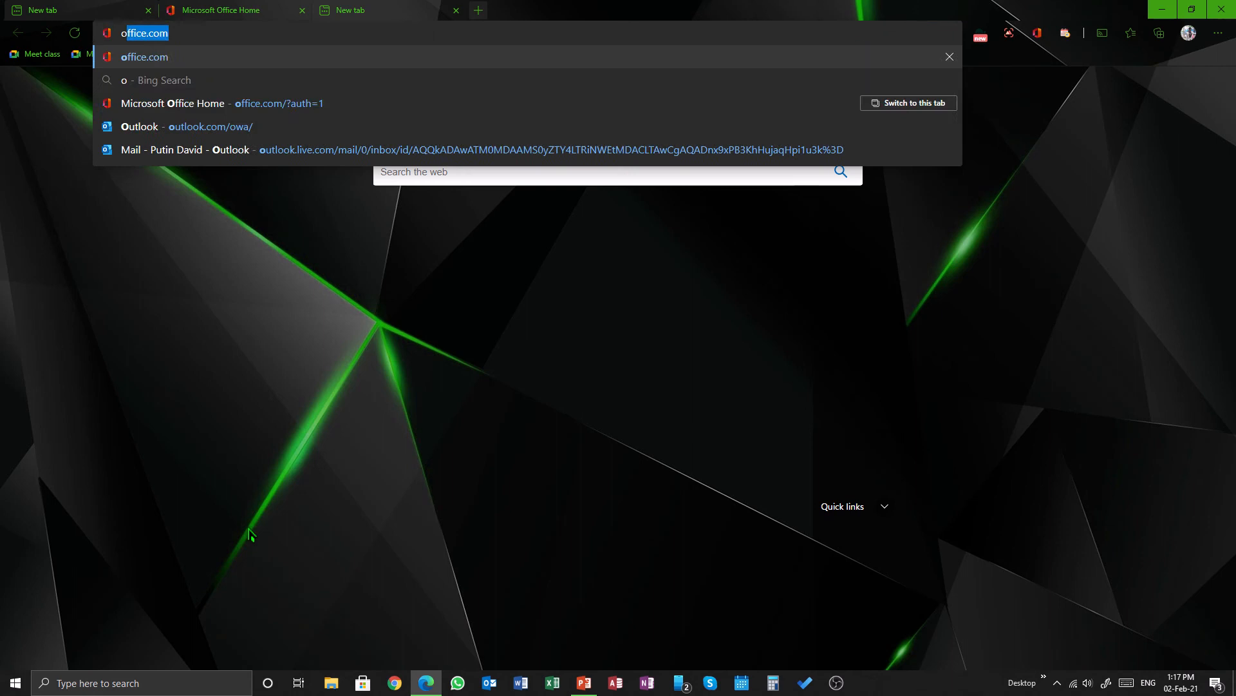
pyautogui.write('utlook')
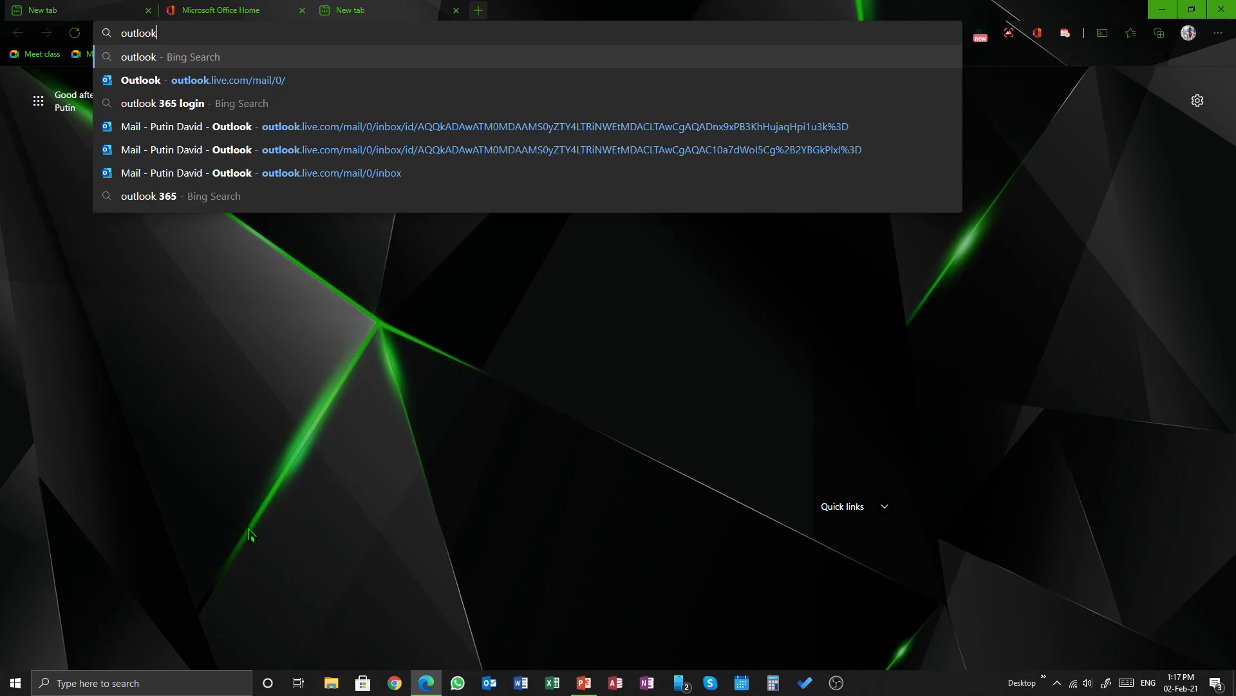
pyautogui.write('.com')
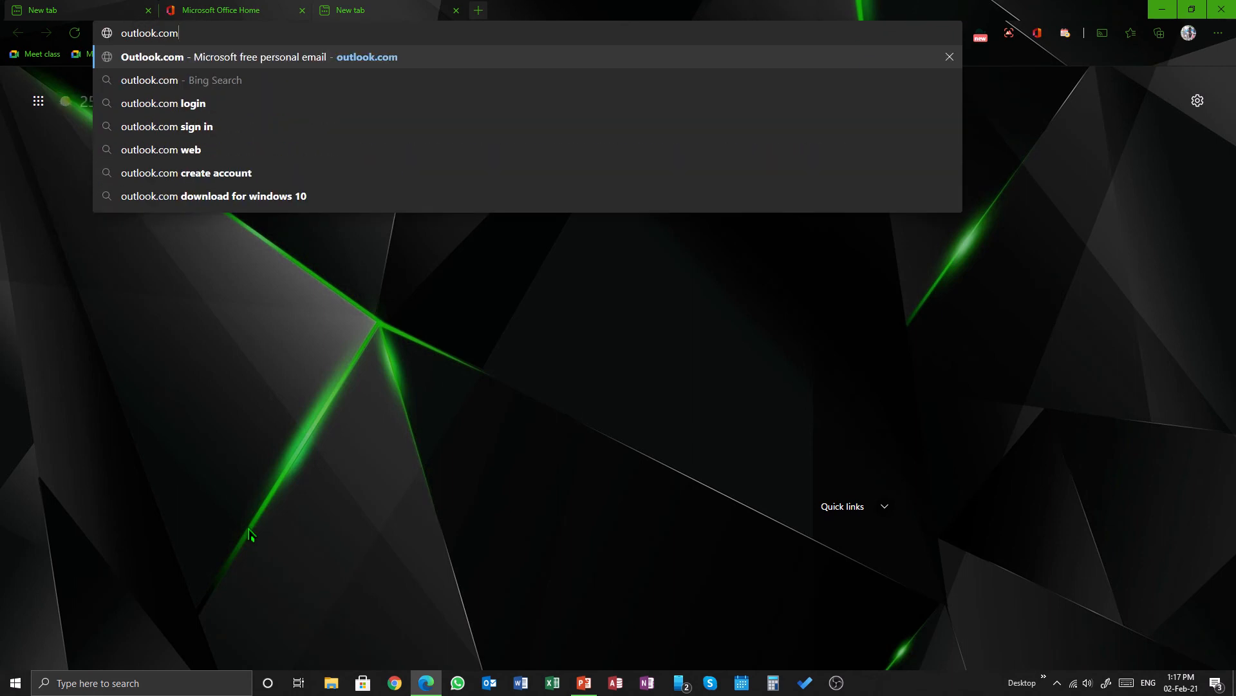
pyautogui.press('Return')
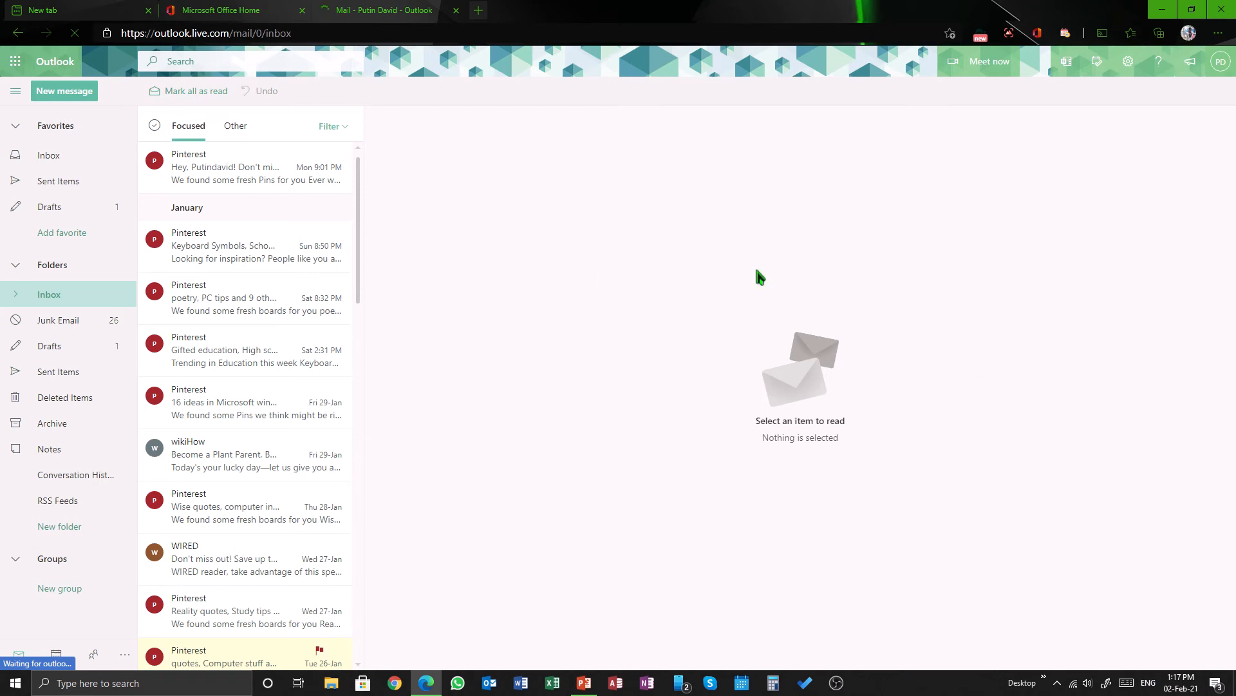
# View the Junk Email and Drafts folders and return to the Inbox.
pyautogui.click(73, 325)
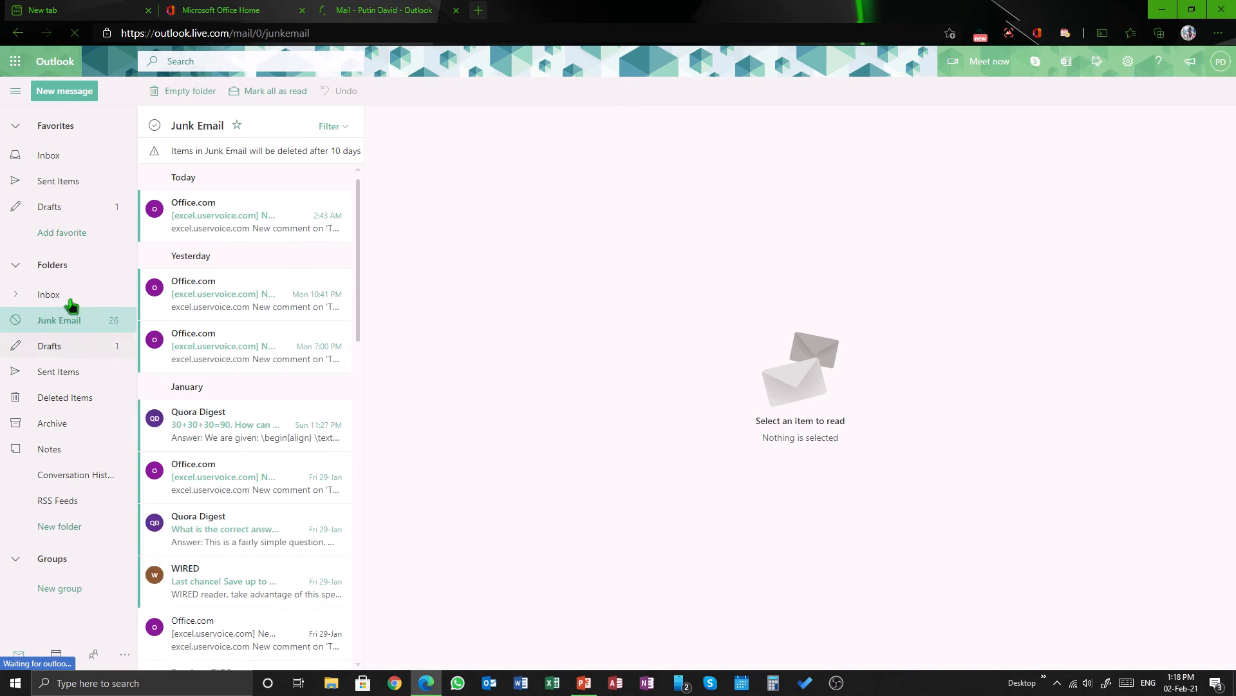
pyautogui.click(69, 348)
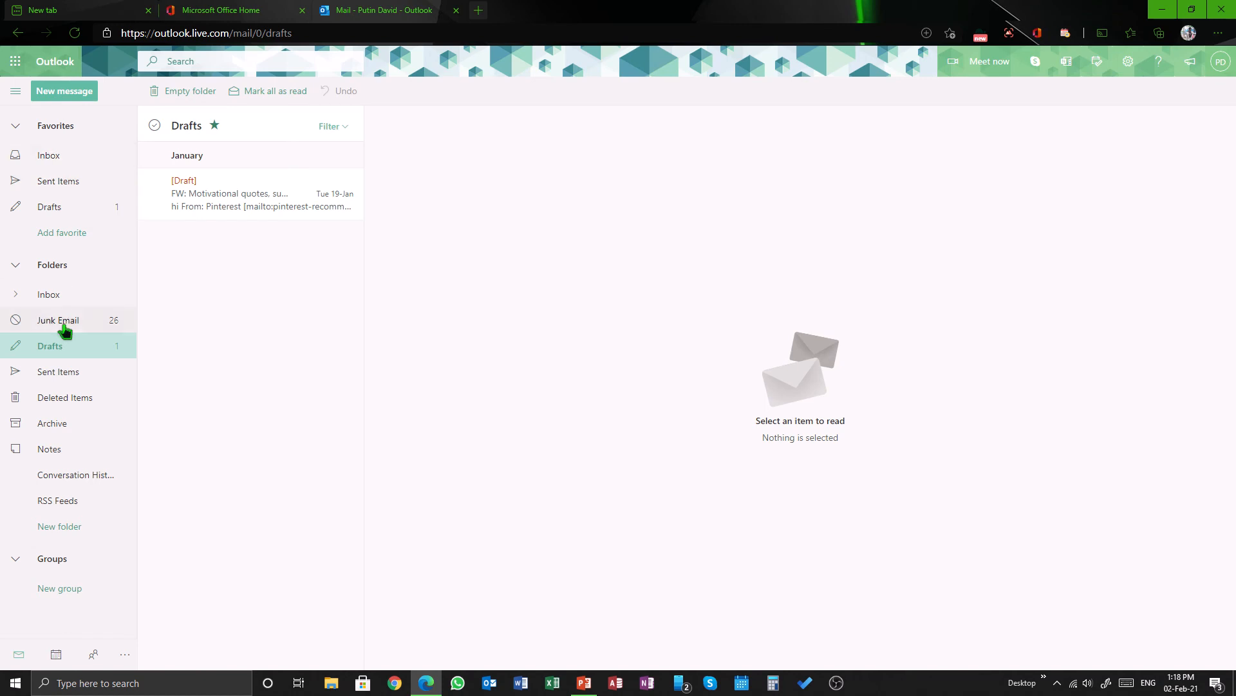
pyautogui.click(64, 296)
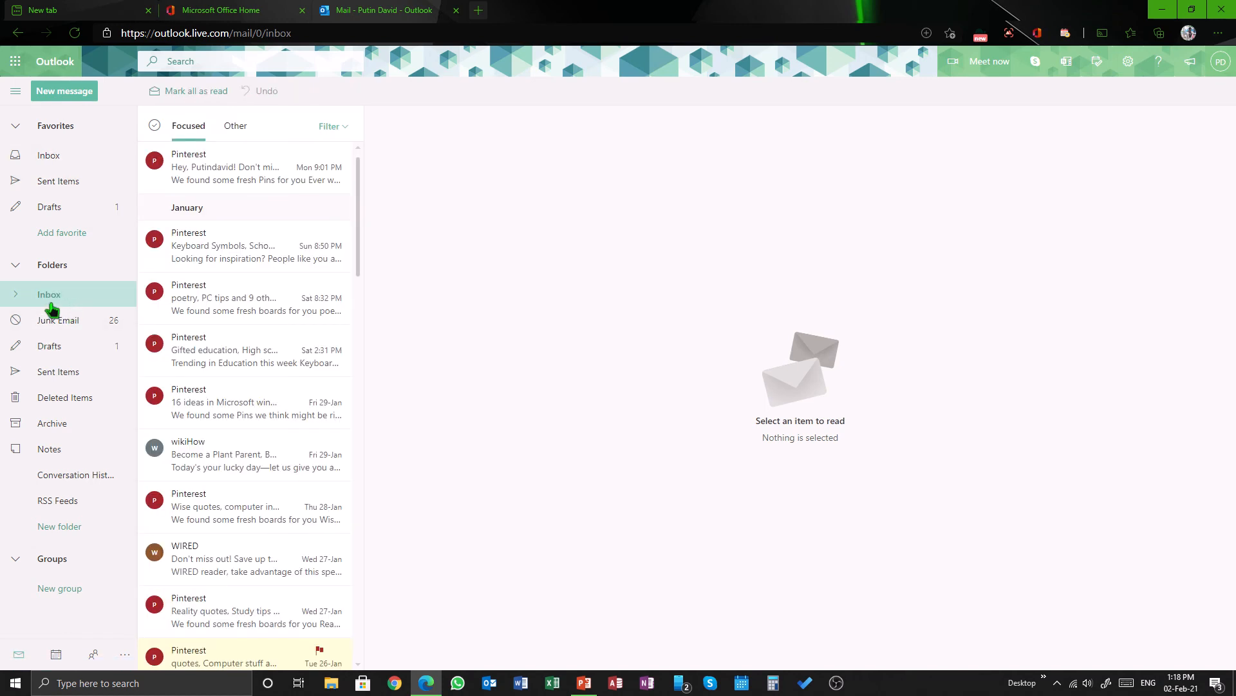
# Examine the Inbox subfolders and the list of focused messages, leaving the subfolders collapsed.
pyautogui.click(17, 295)
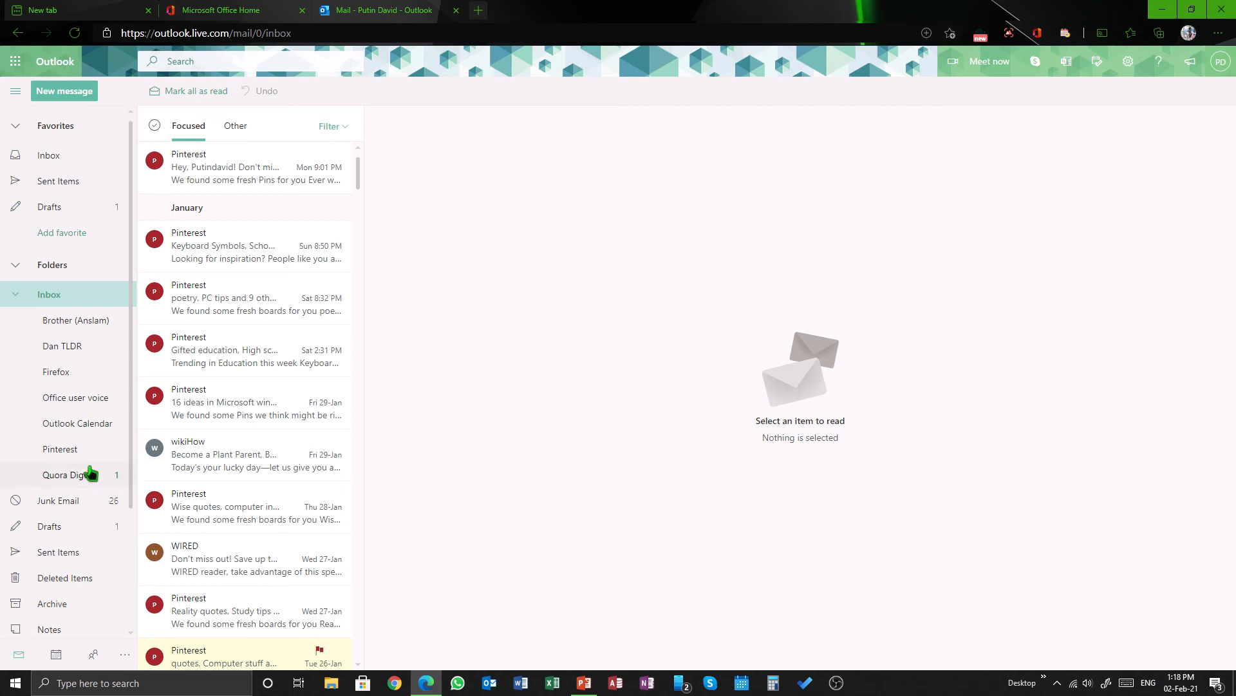
pyautogui.click(14, 298)
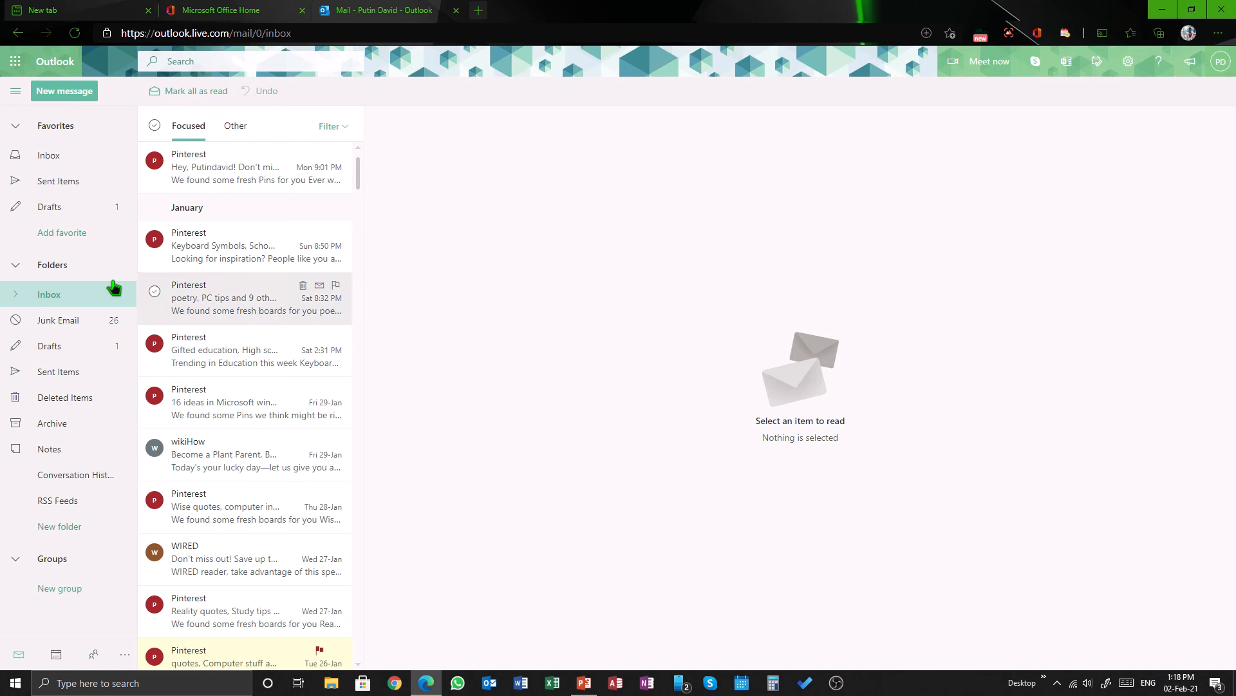
pyautogui.click(18, 296)
pyautogui.click(19, 296)
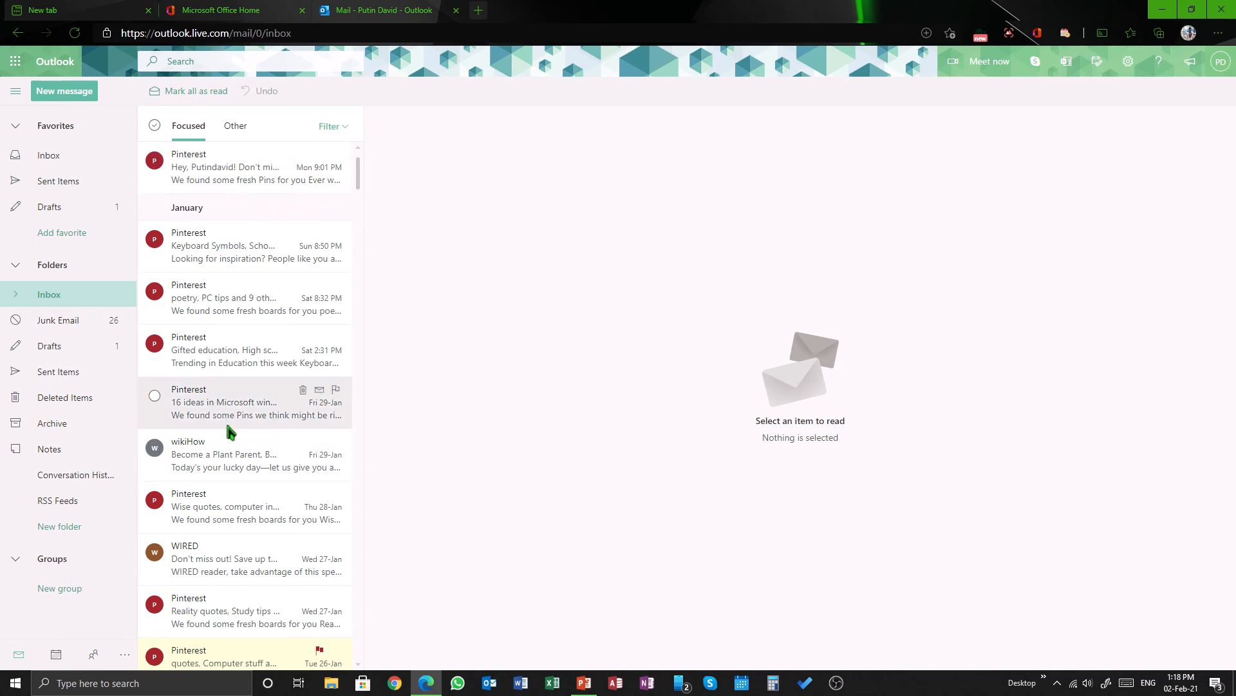
pyautogui.scroll(-3, 228, 430)
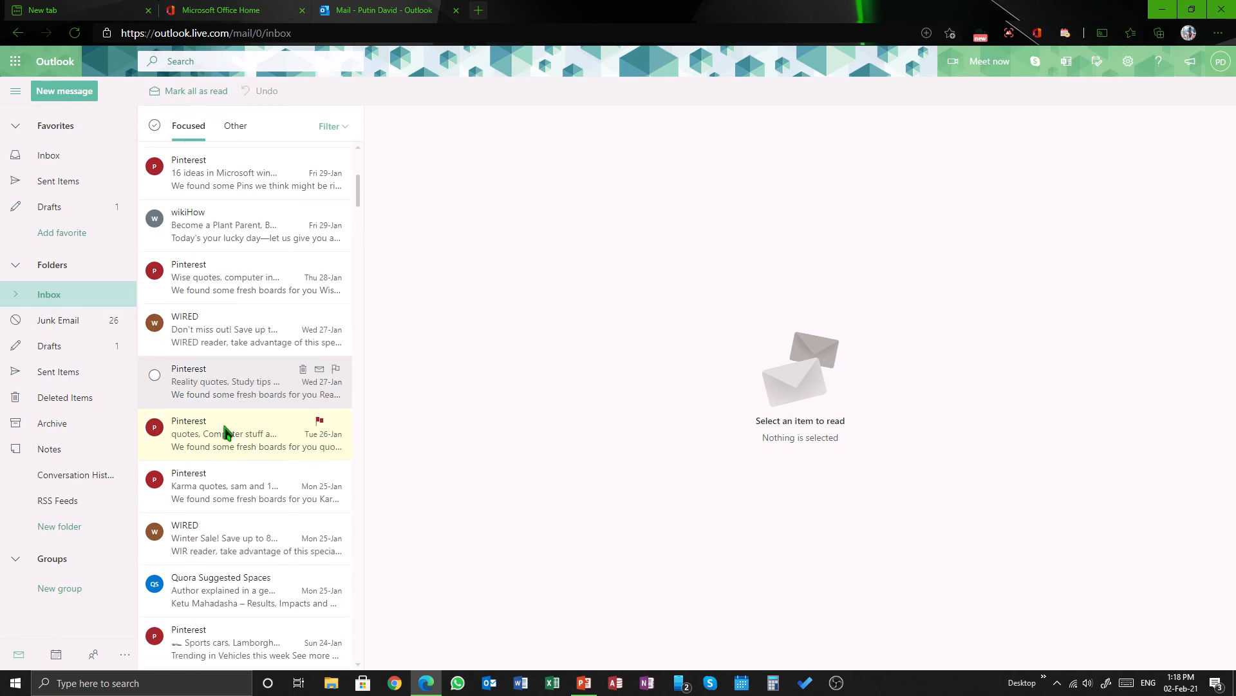
pyautogui.click(14, 295)
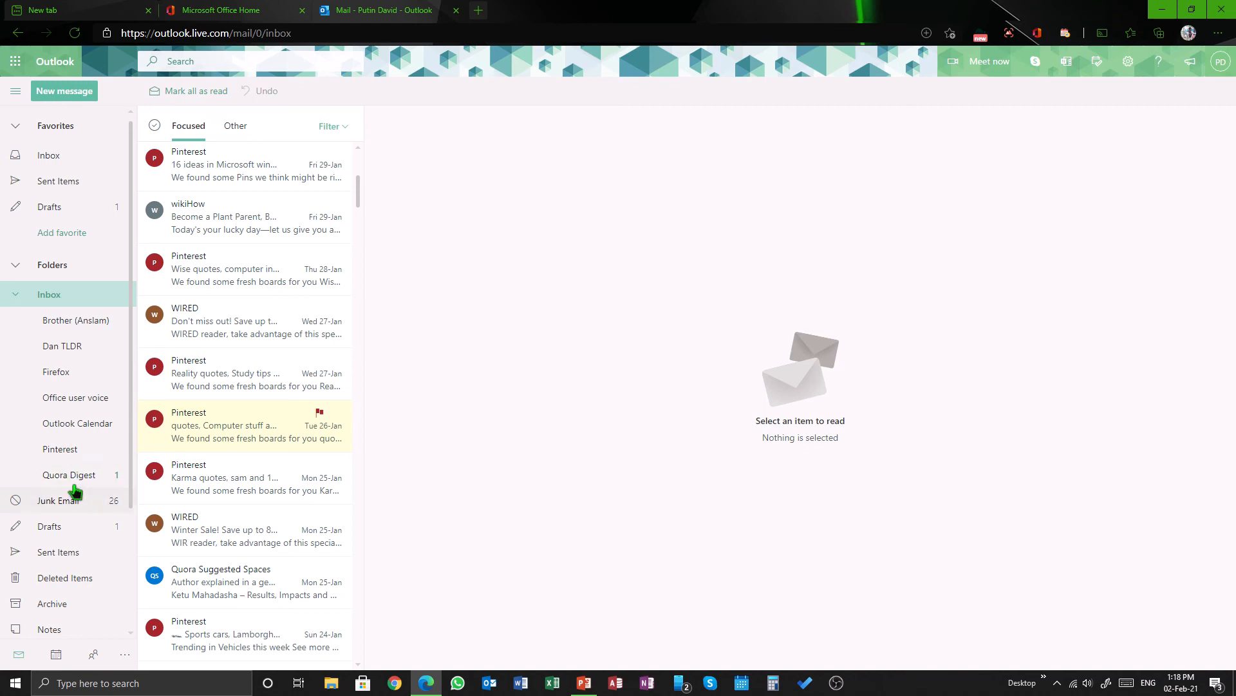
pyautogui.click(16, 295)
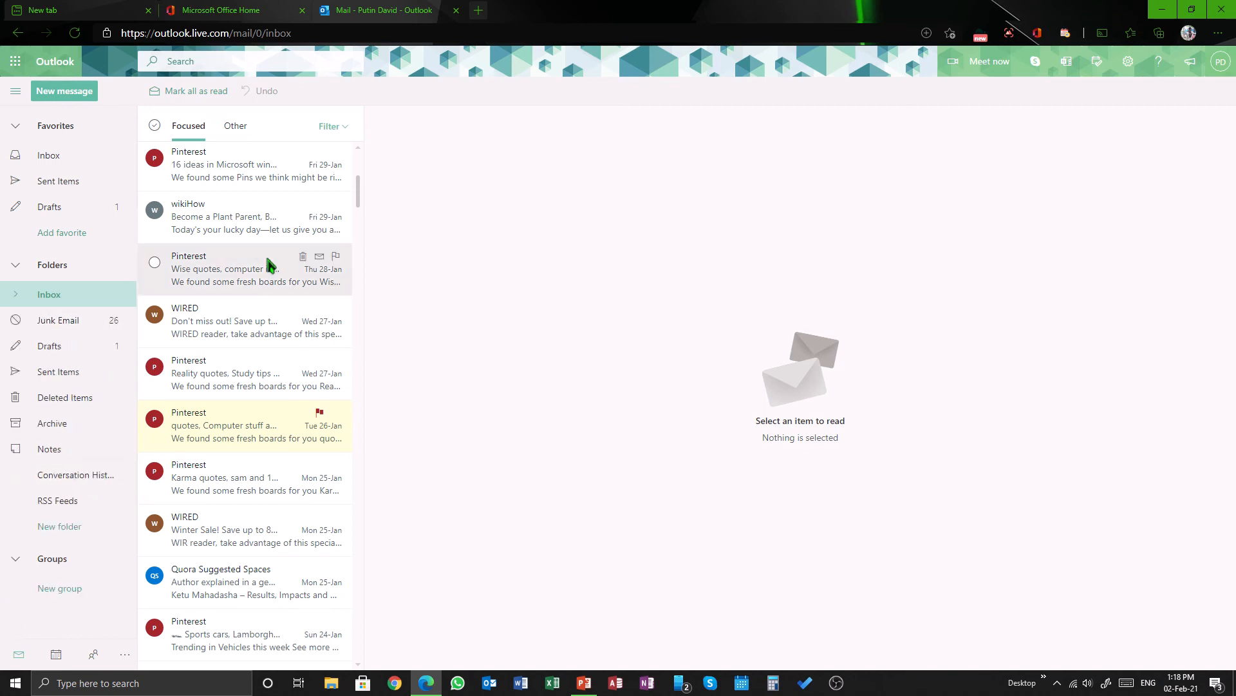
pyautogui.scroll(4, 269, 264)
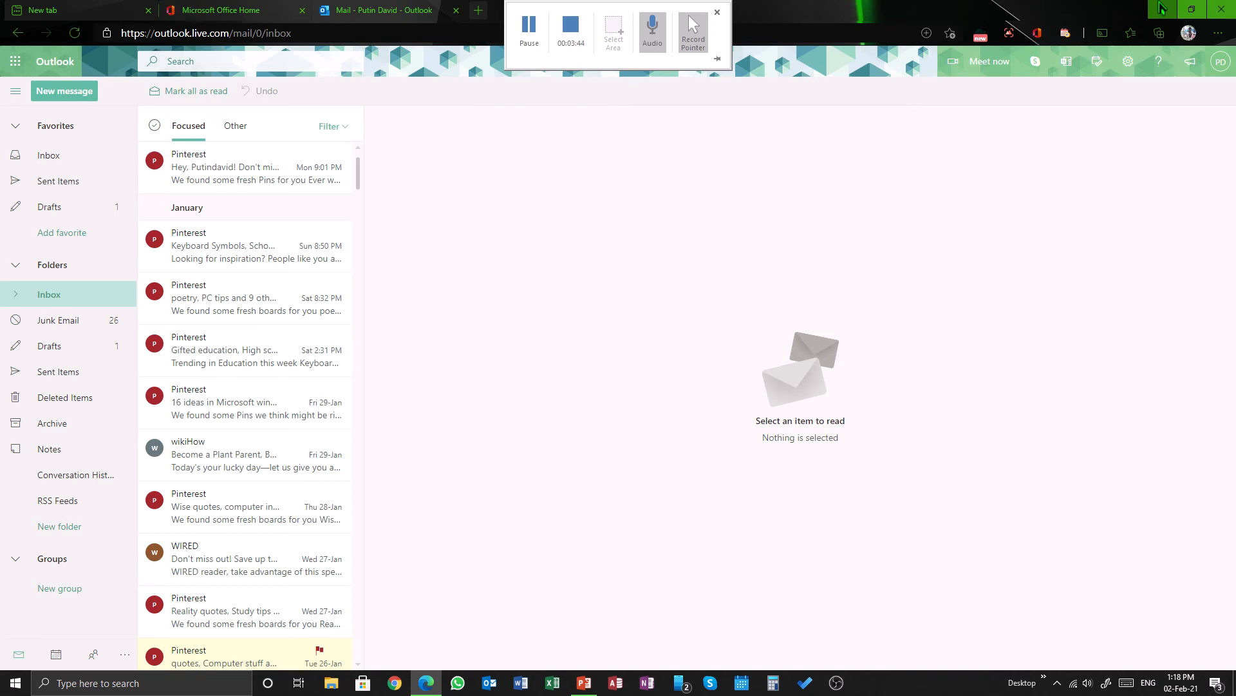
# Minimize the browser and switch to the Outlook desktop application.
pyautogui.click(1162, 9)
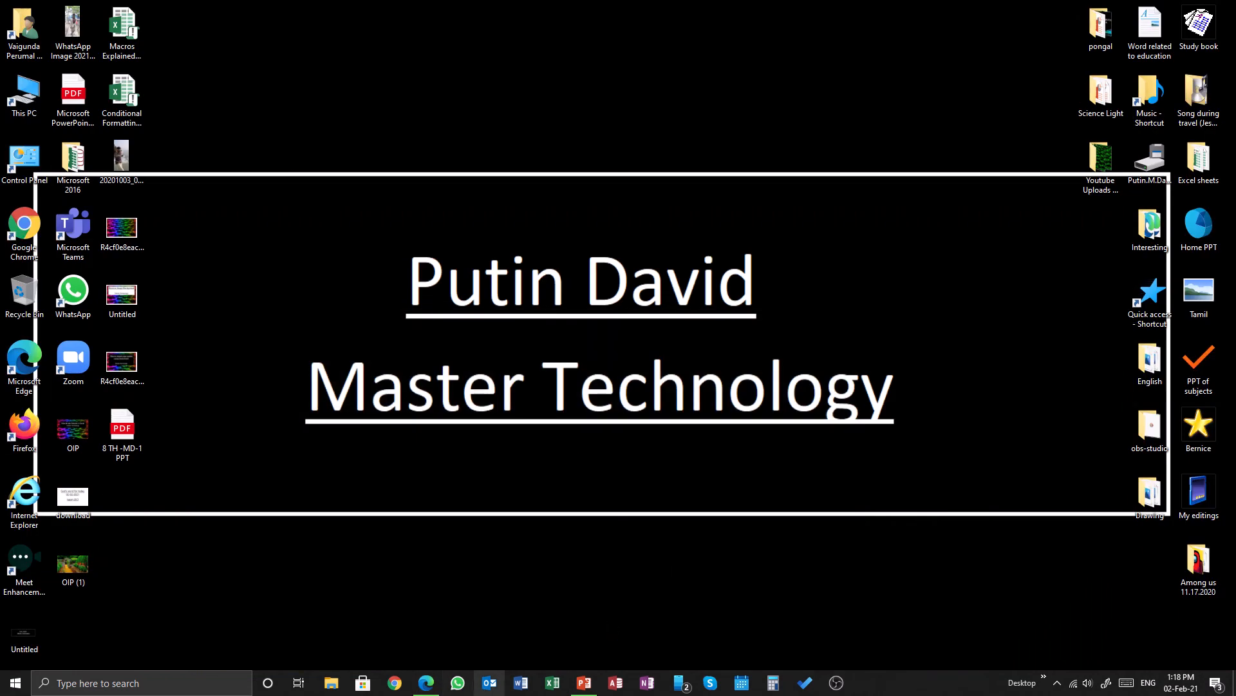
pyautogui.click(489, 683)
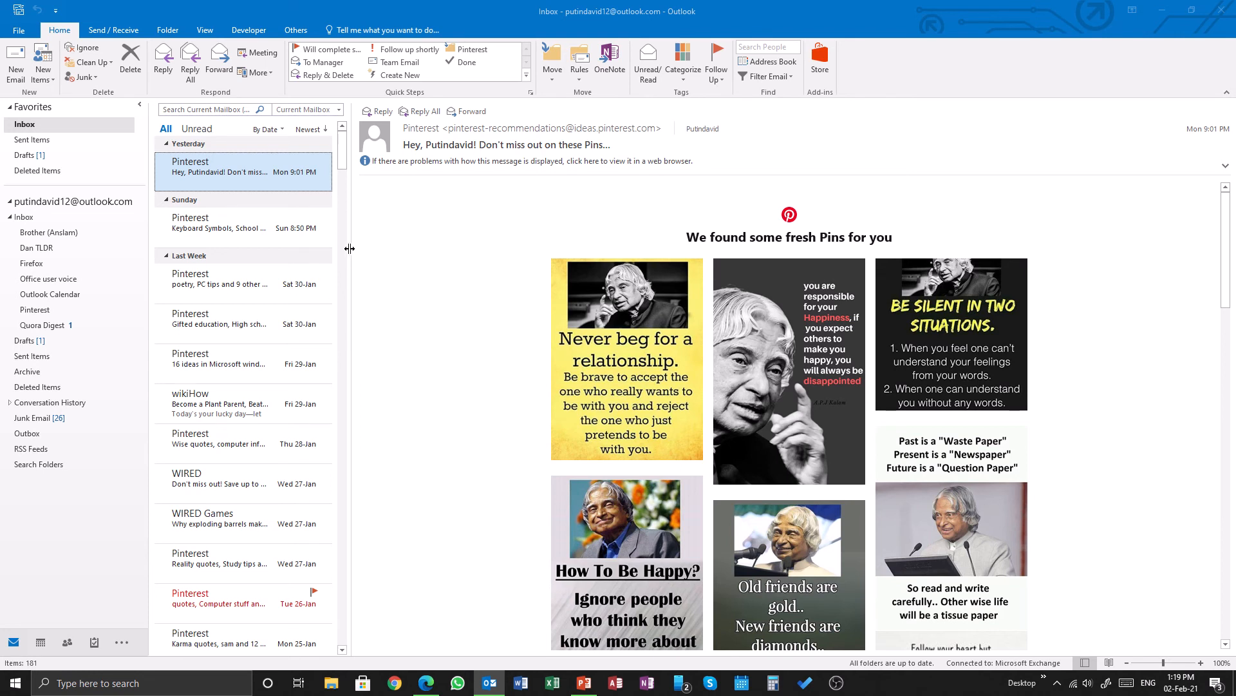
pyautogui.rightClick(249, 177)
pyautogui.click(103, 515)
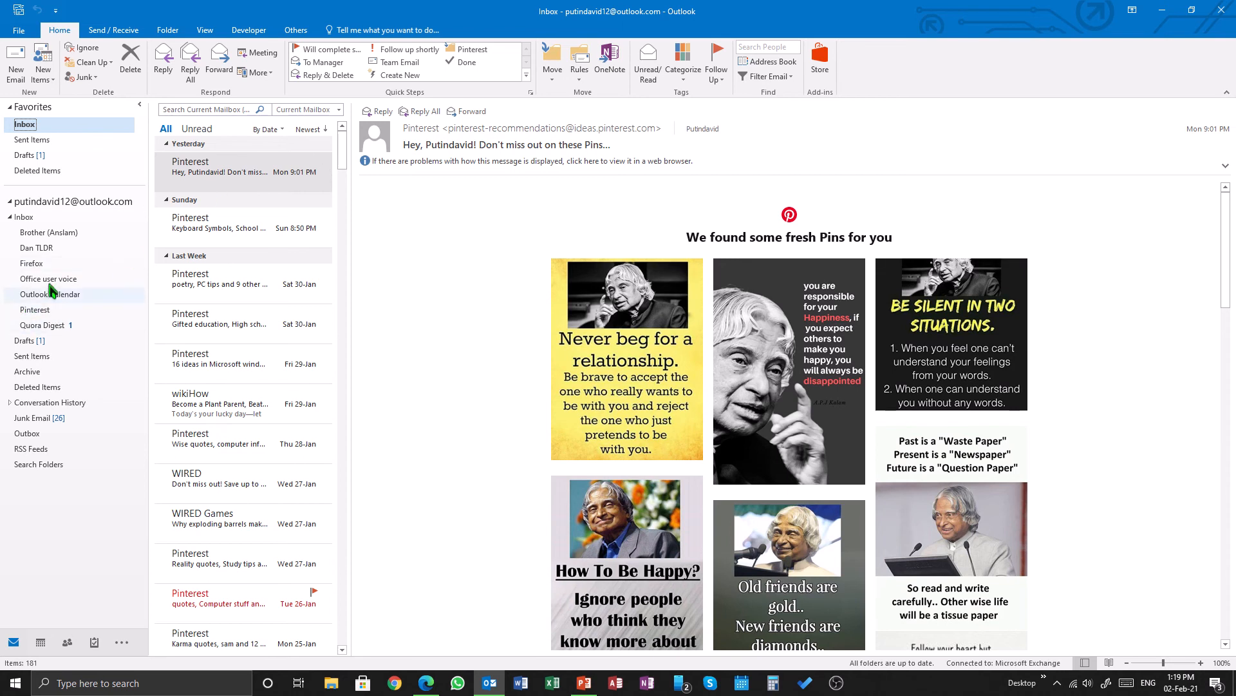
pyautogui.rightClick(61, 219)
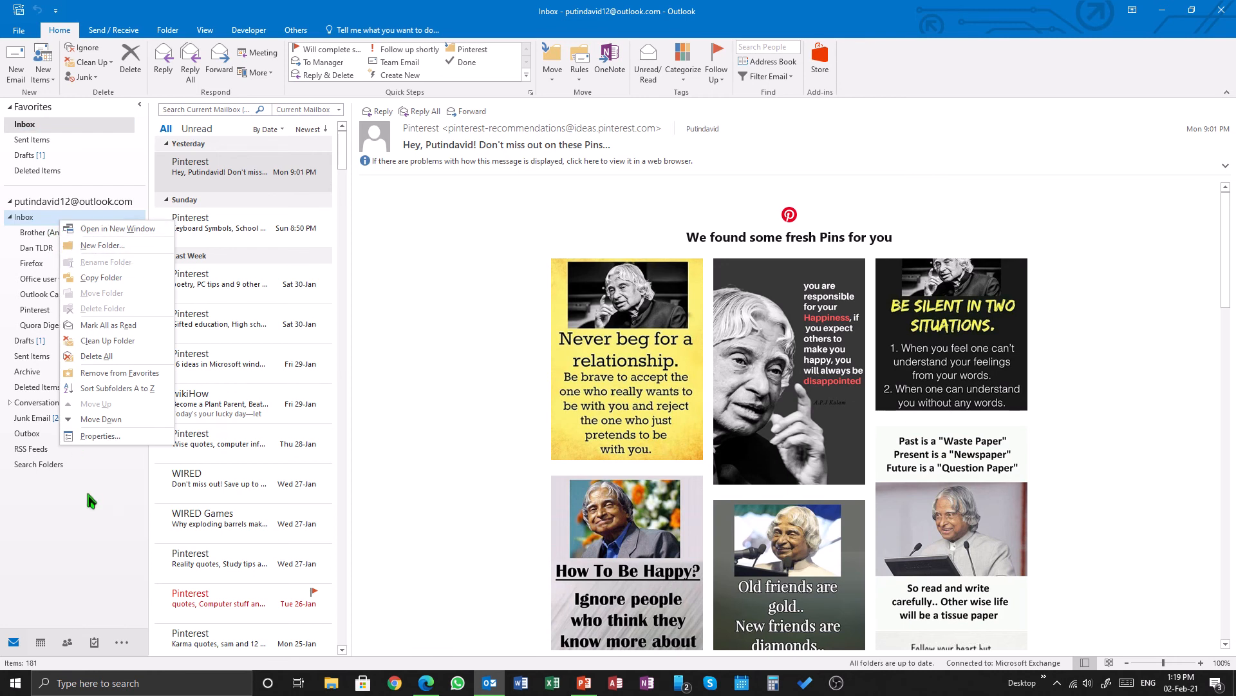
pyautogui.click(90, 501)
pyautogui.rightClick(82, 315)
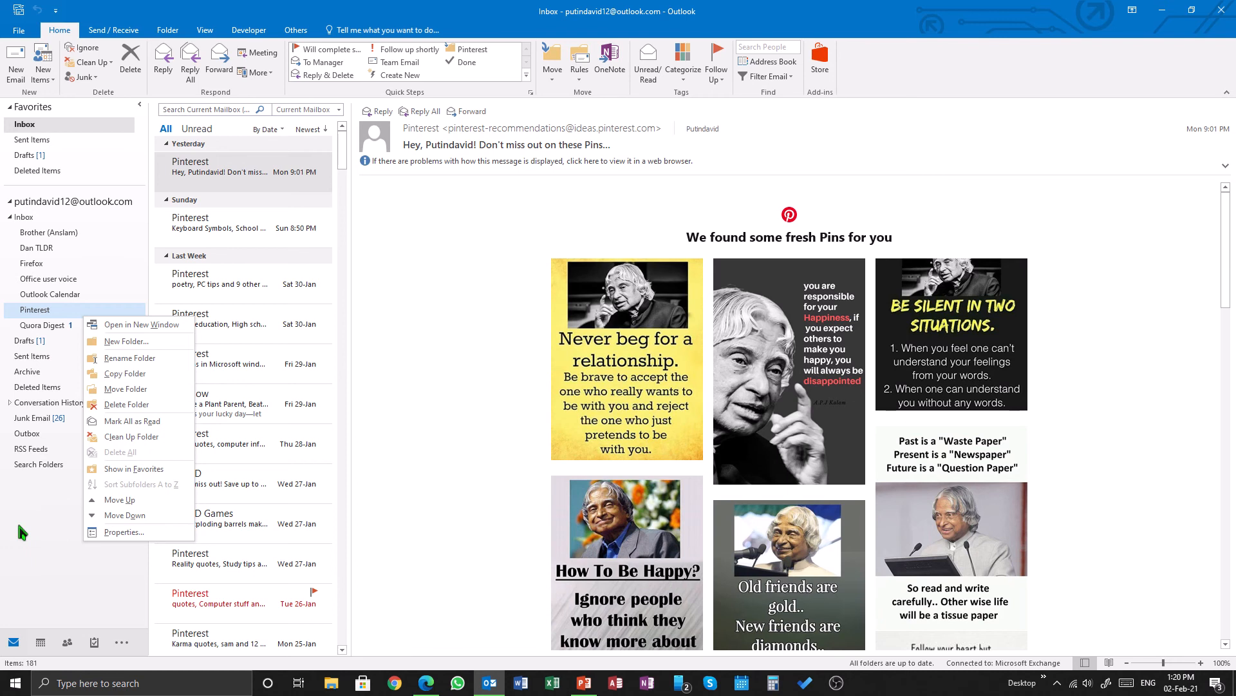
pyautogui.press('Escape')
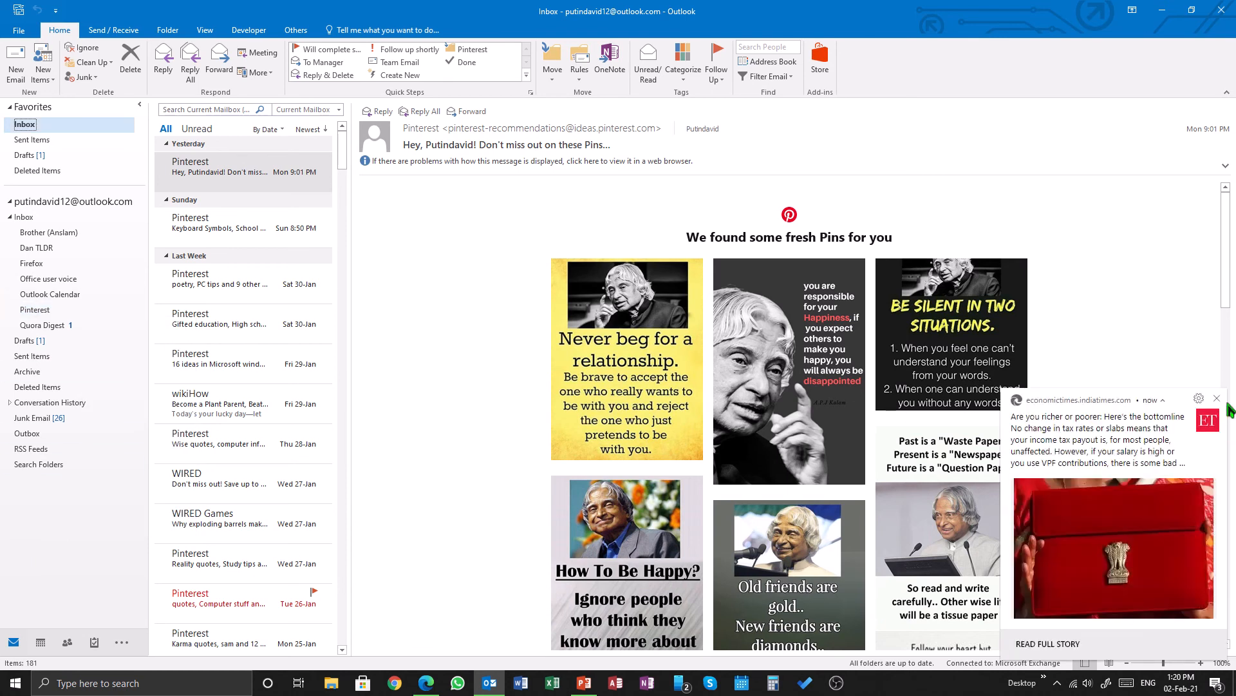
# View the Pinterest subfolder and return to the account's main Inbox.
pyautogui.click(68, 310)
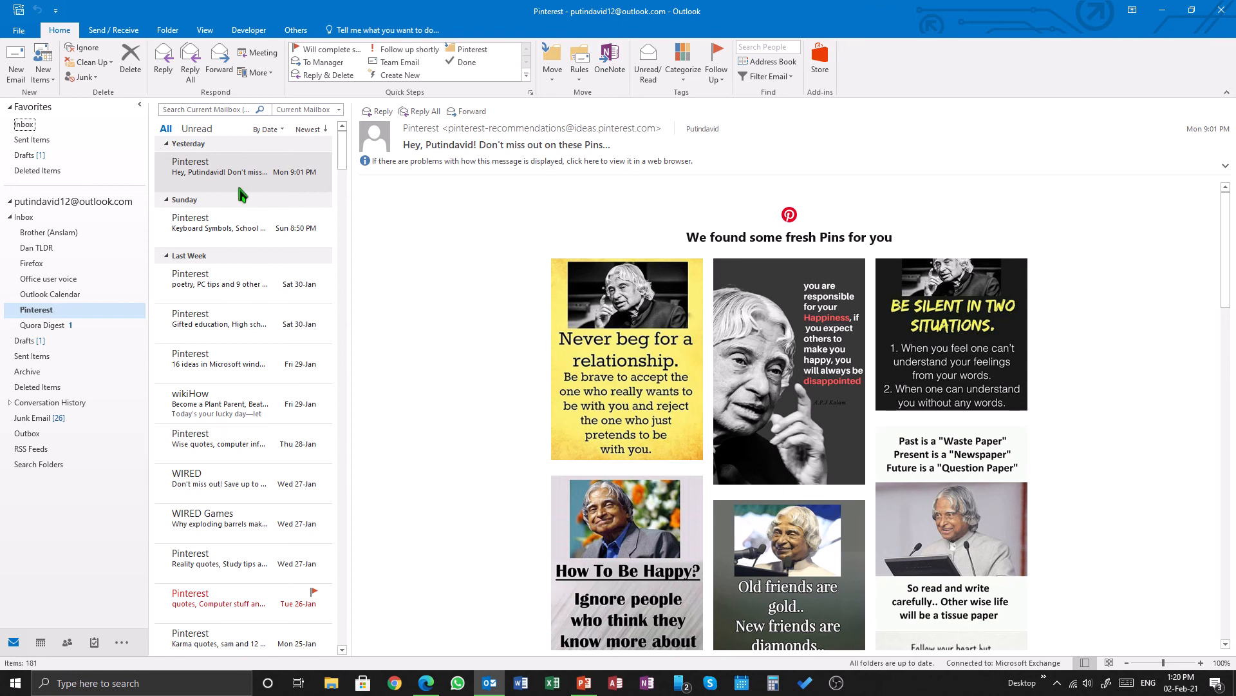
pyautogui.click(88, 218)
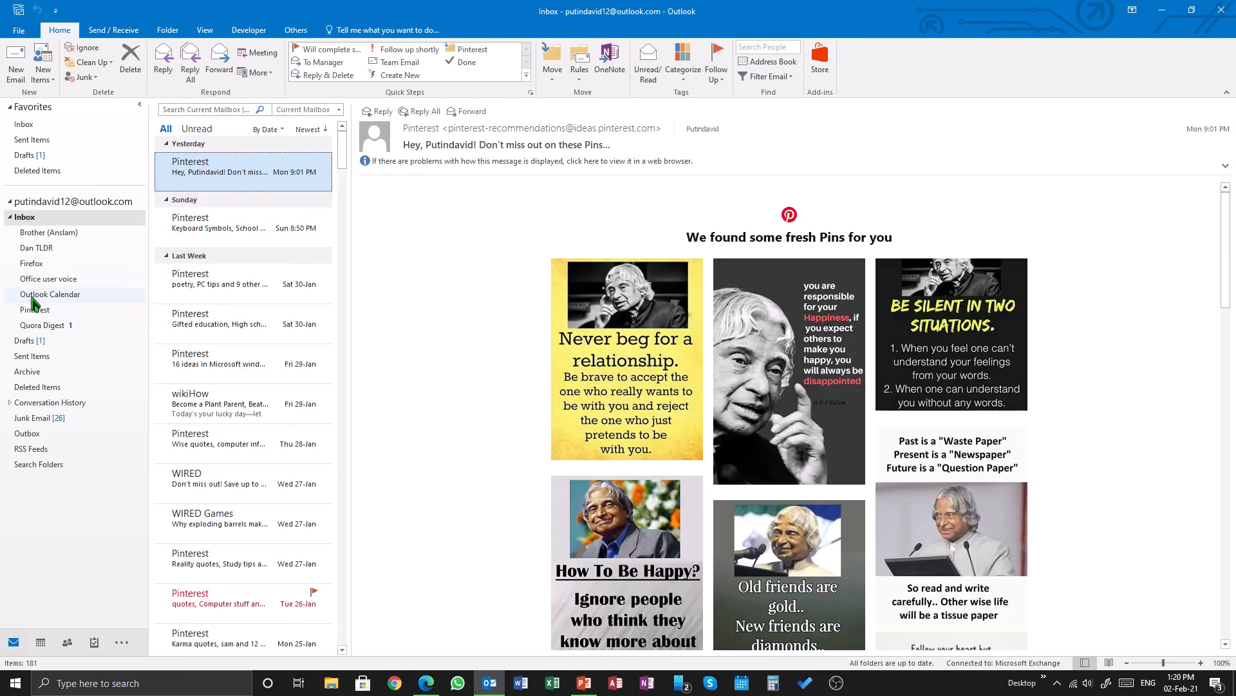
# Start a new rule from the newest Pinterest message and enable the From Pinterest condition.
pyautogui.rightClick(242, 185)
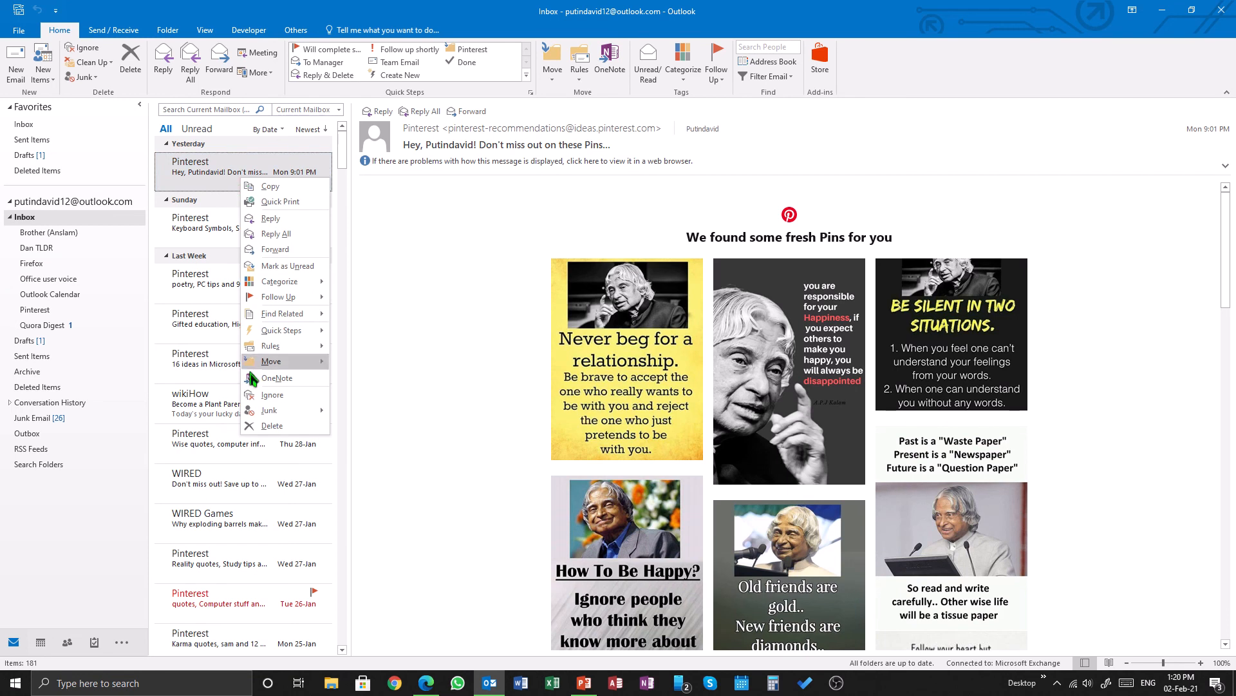
pyautogui.moveTo(265, 348)
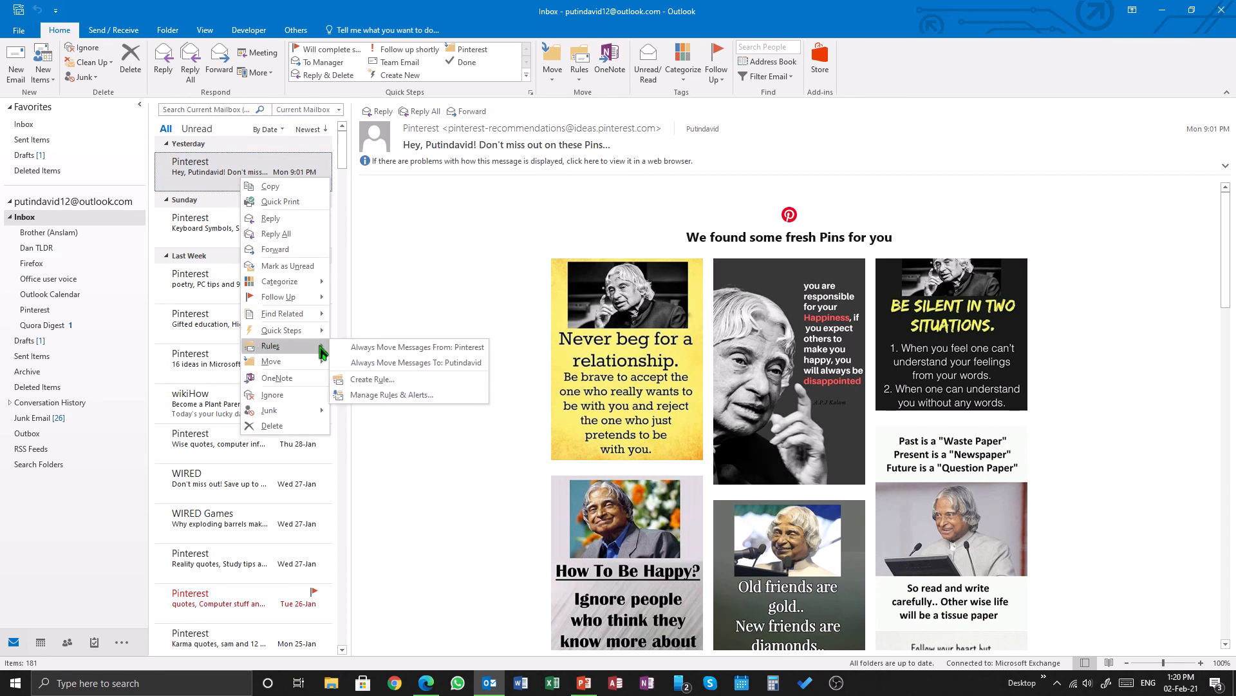
pyautogui.click(382, 384)
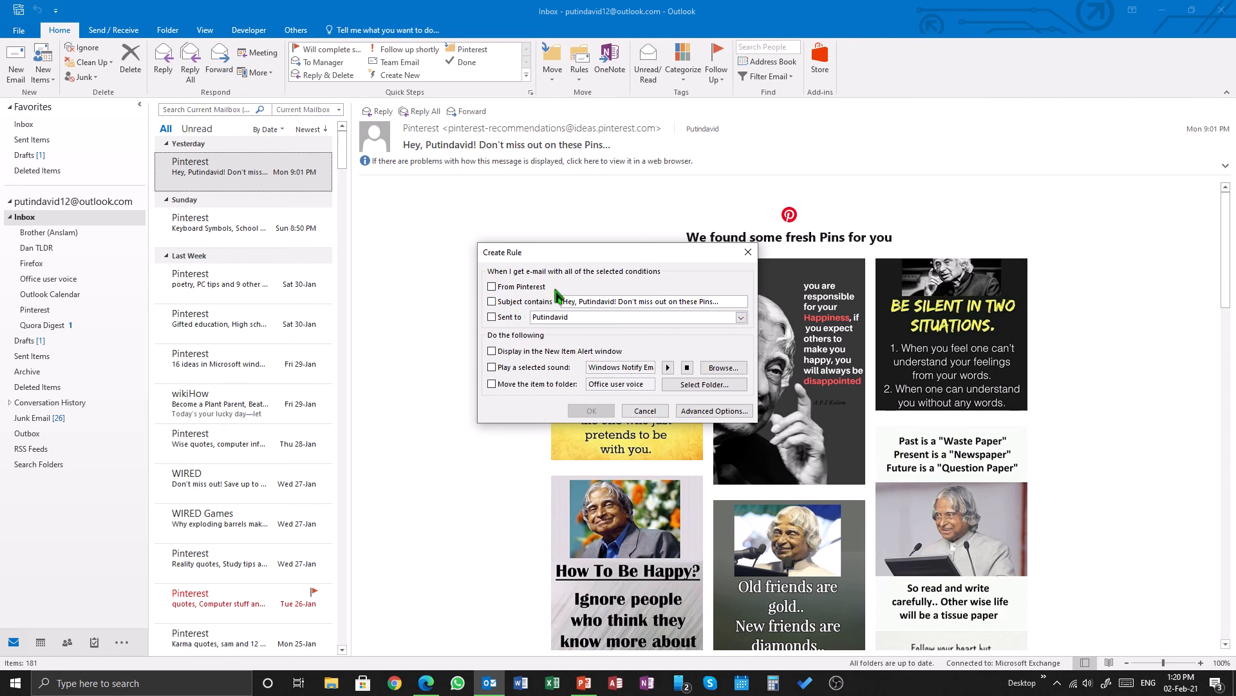
pyautogui.click(528, 289)
# Try the me only recipient for the rule's Sent to condition and set it to the account owner's name instead.
pyautogui.click(739, 318)
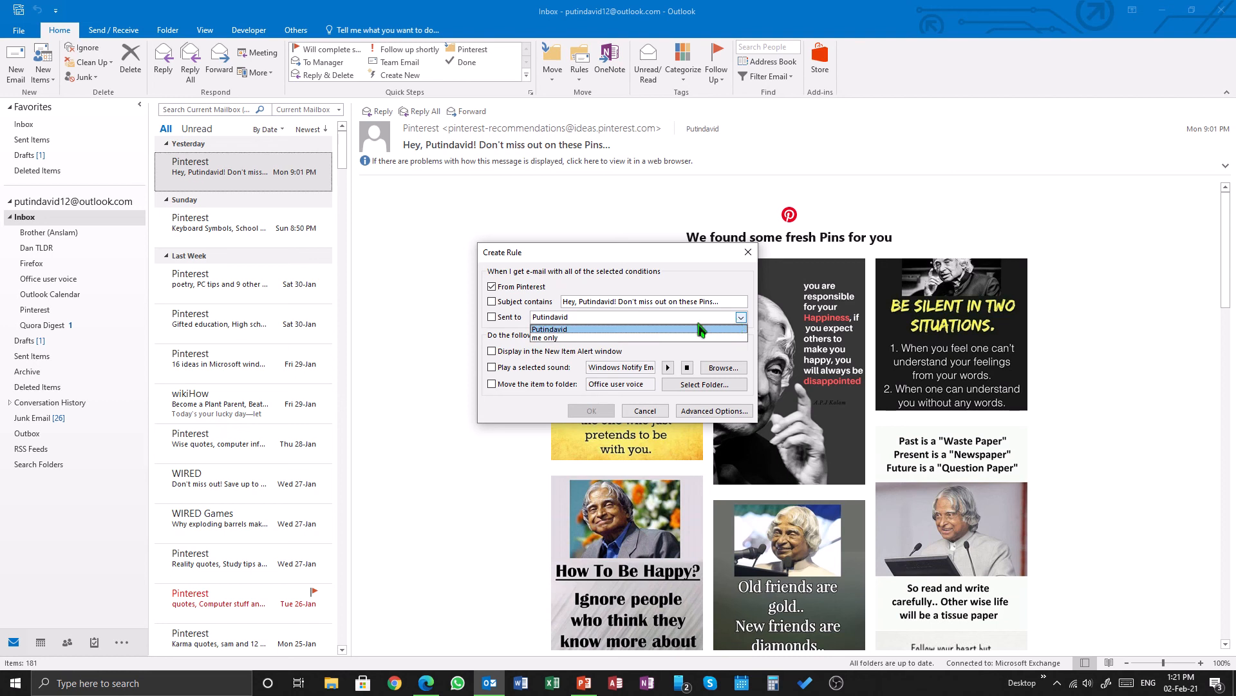
pyautogui.click(552, 338)
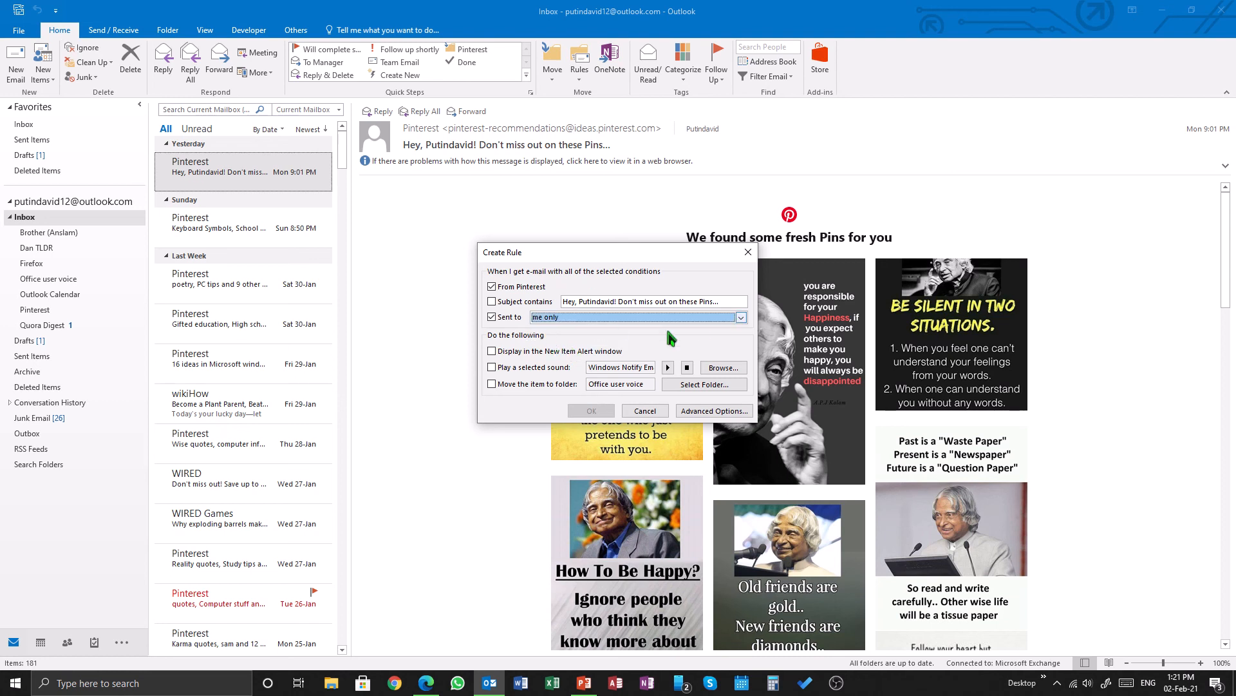
pyautogui.click(741, 317)
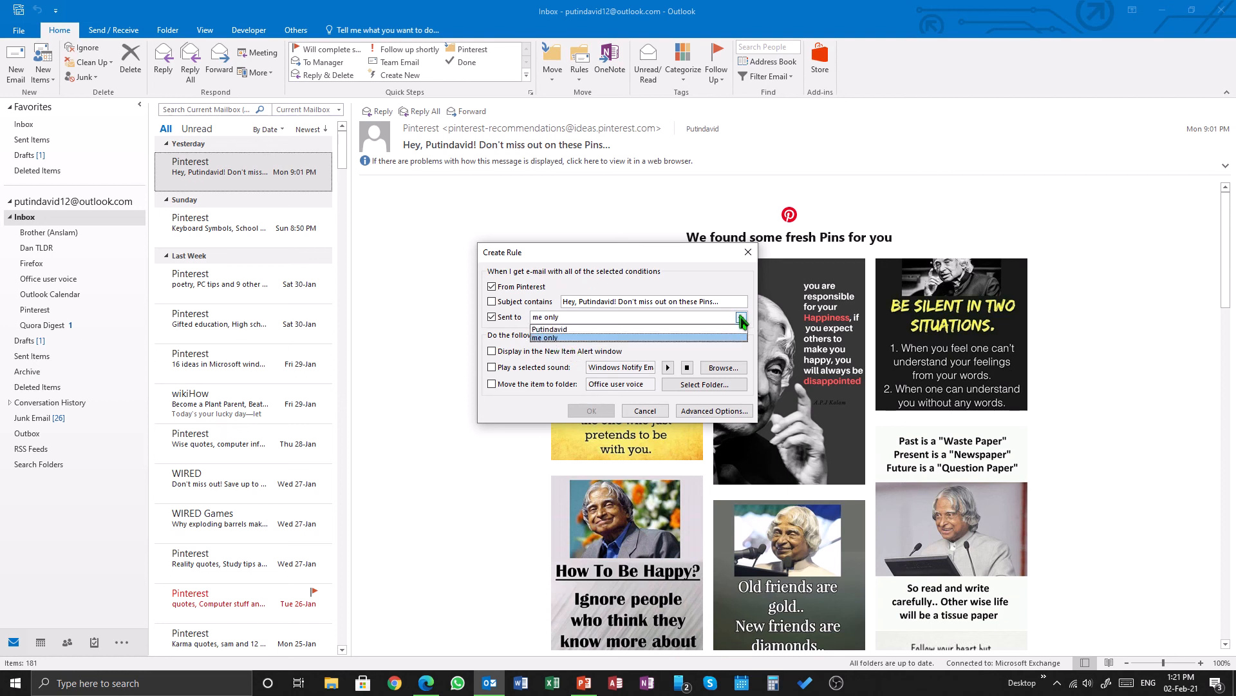
pyautogui.click(684, 329)
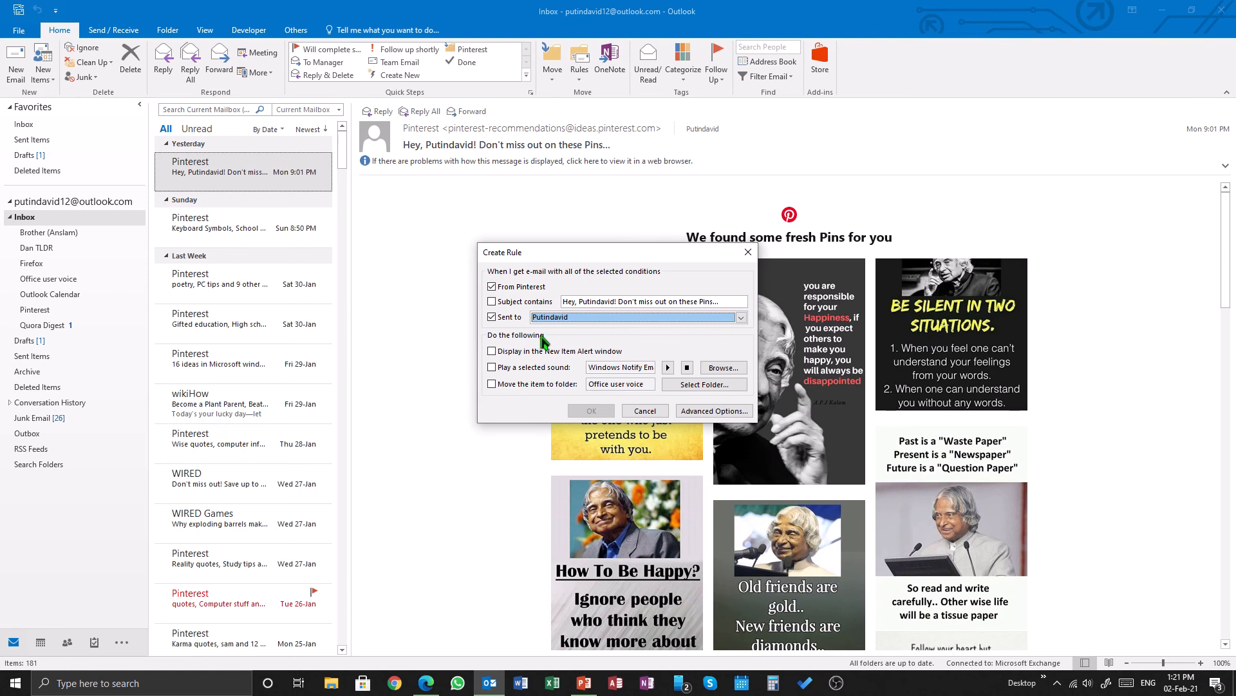
# Turn off the rule's Sent to condition and have it move matching items to the Inbox's Pinterest subfolder.
pyautogui.click(493, 318)
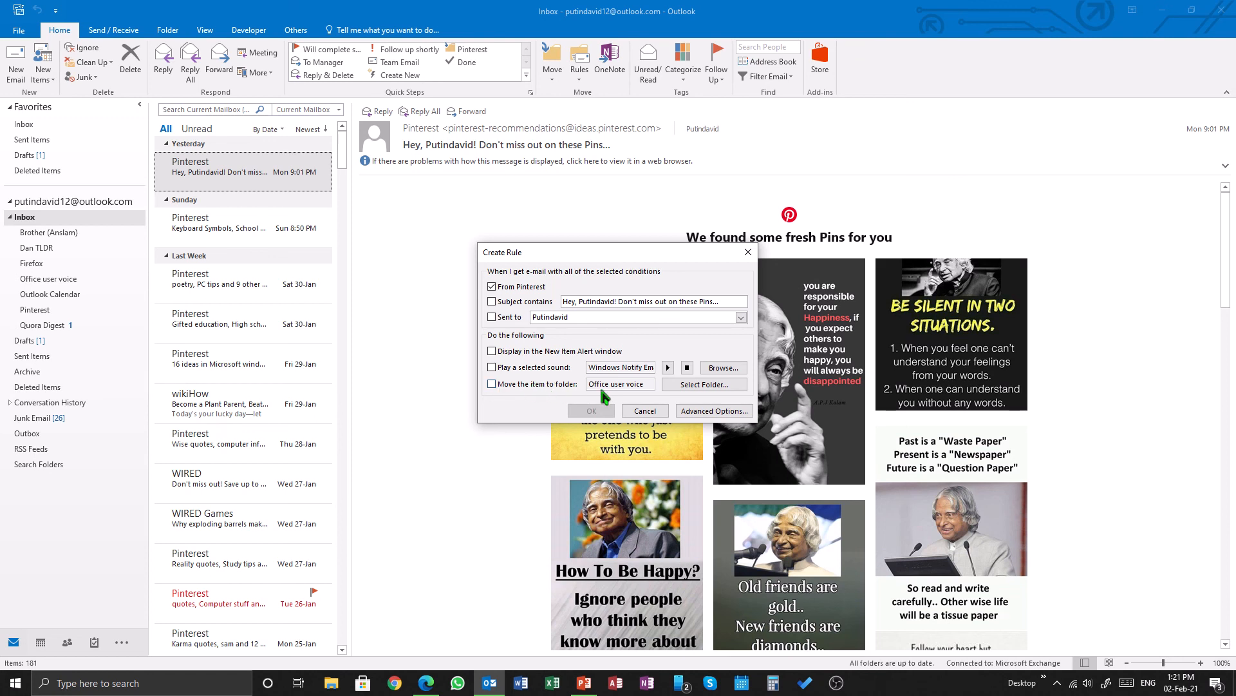
pyautogui.click(493, 385)
pyautogui.click(705, 385)
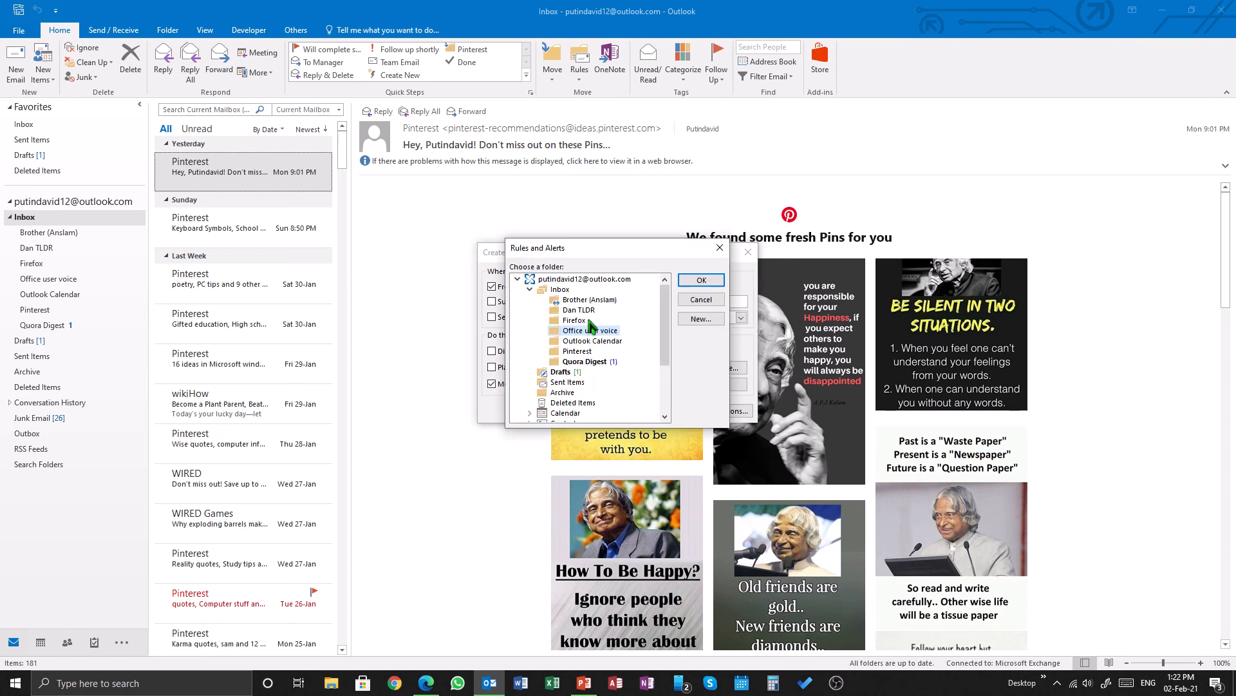
pyautogui.click(578, 351)
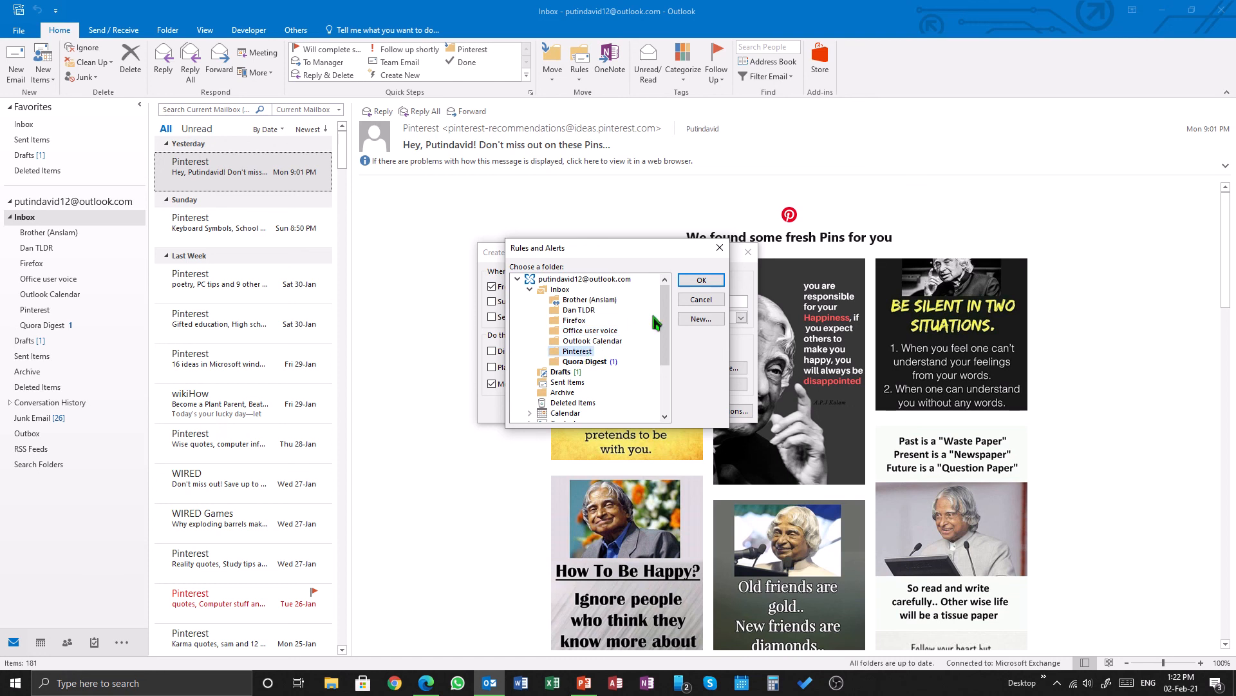
pyautogui.click(714, 282)
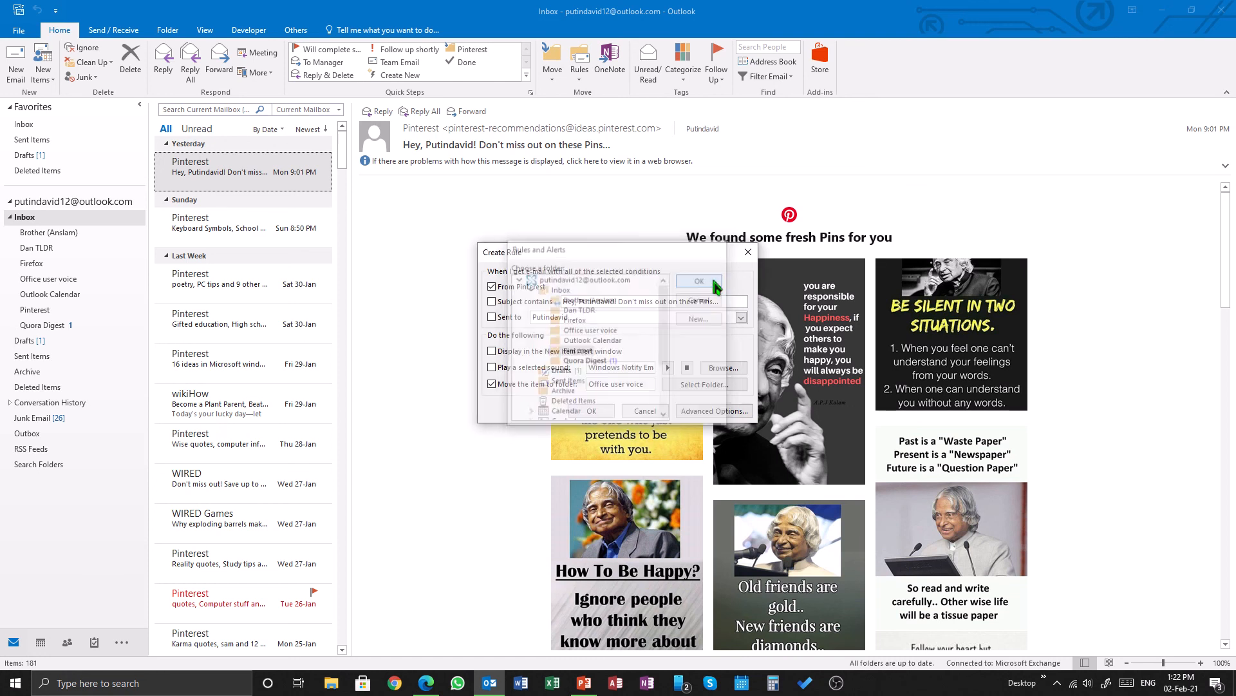
# Review the additional conditions in the rule's advanced options, leaving the wizard without changes.
pyautogui.click(697, 411)
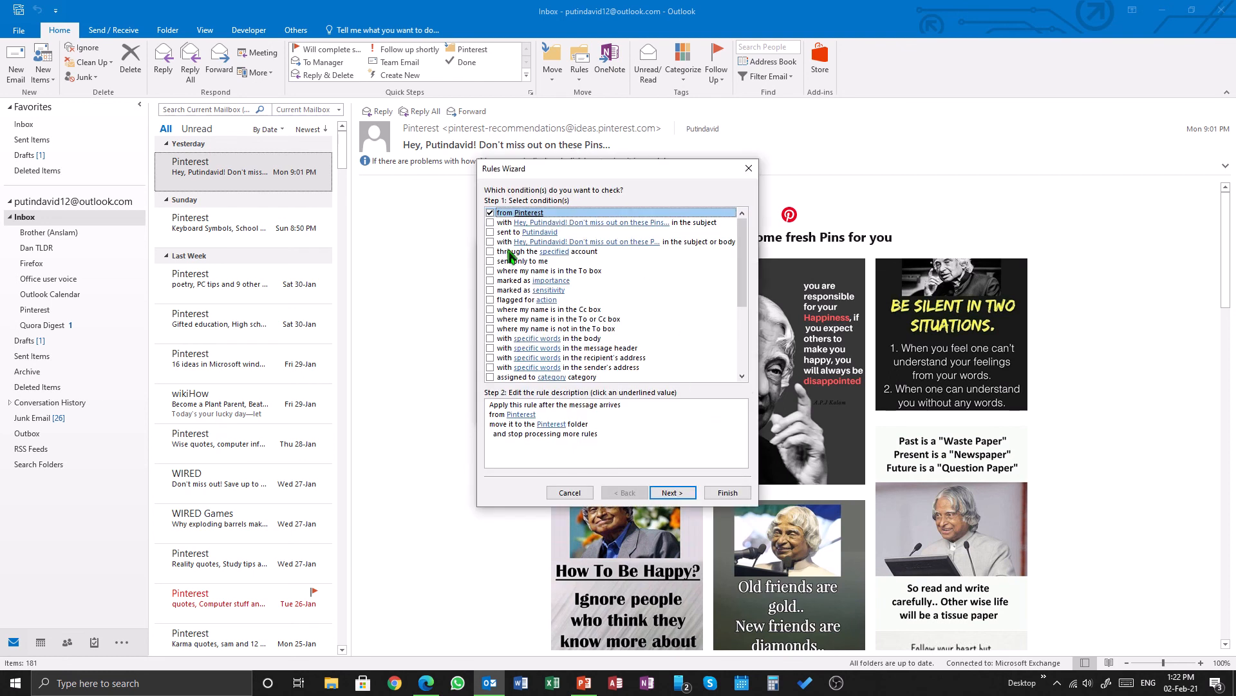
pyautogui.scroll(-3, 512, 294)
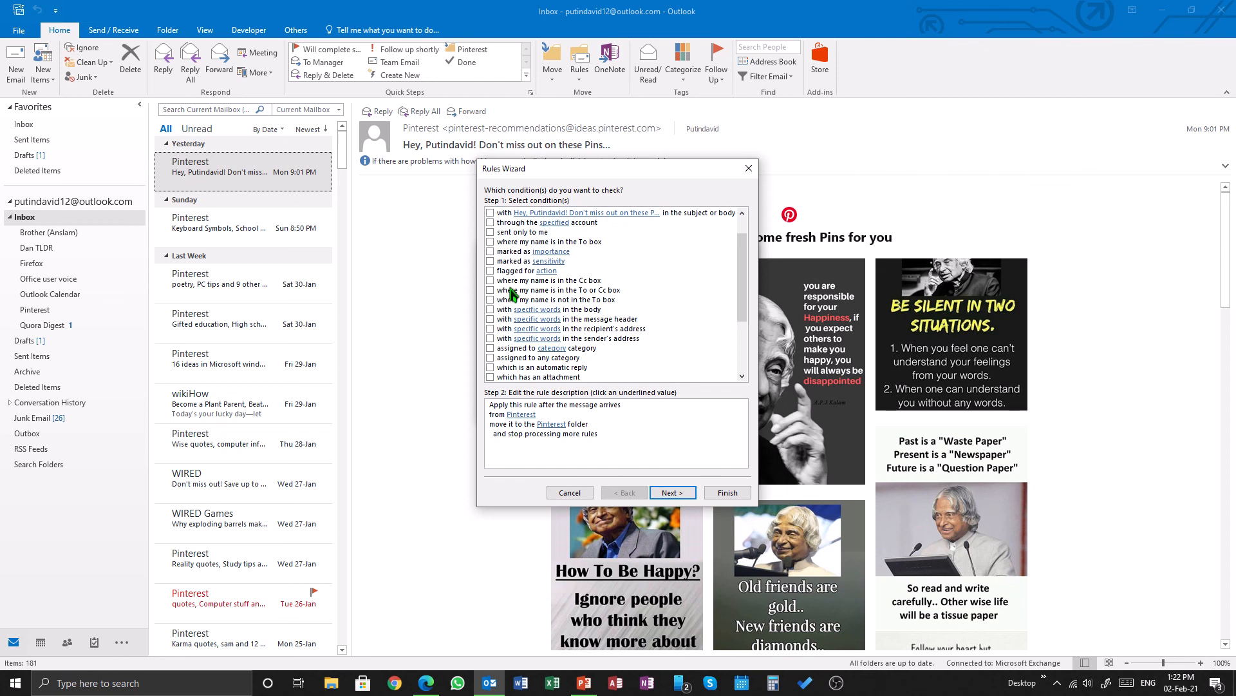
pyautogui.scroll(3, 512, 294)
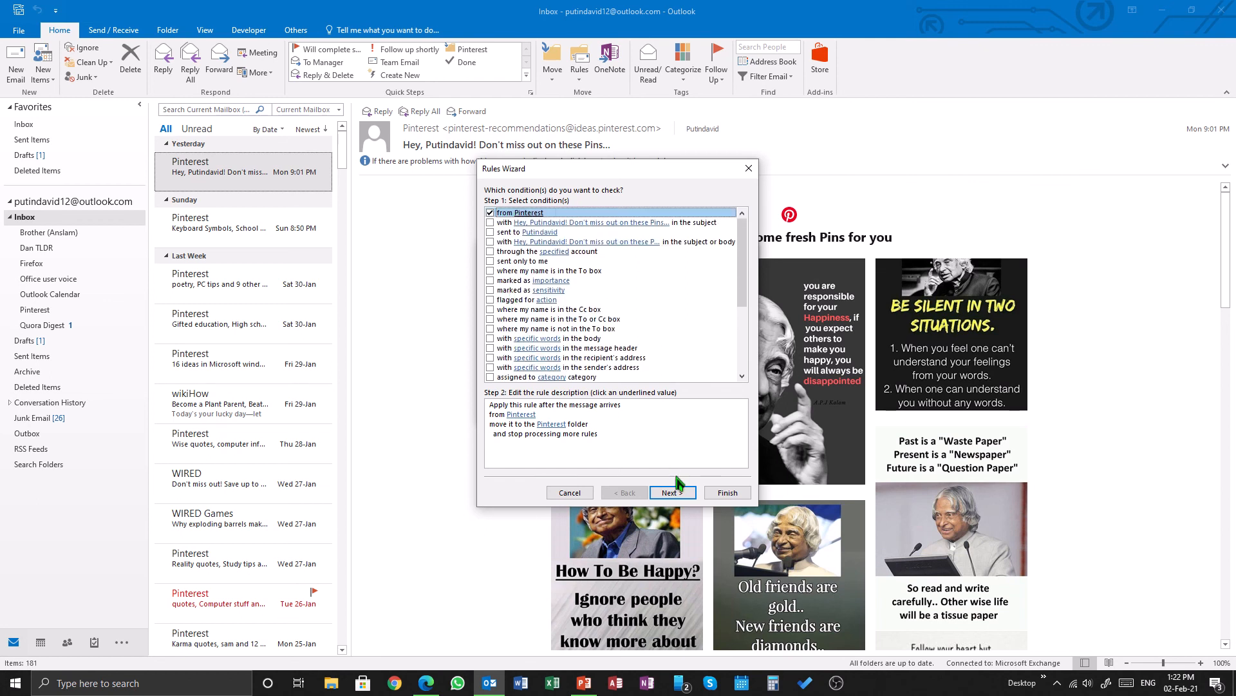
pyautogui.click(570, 494)
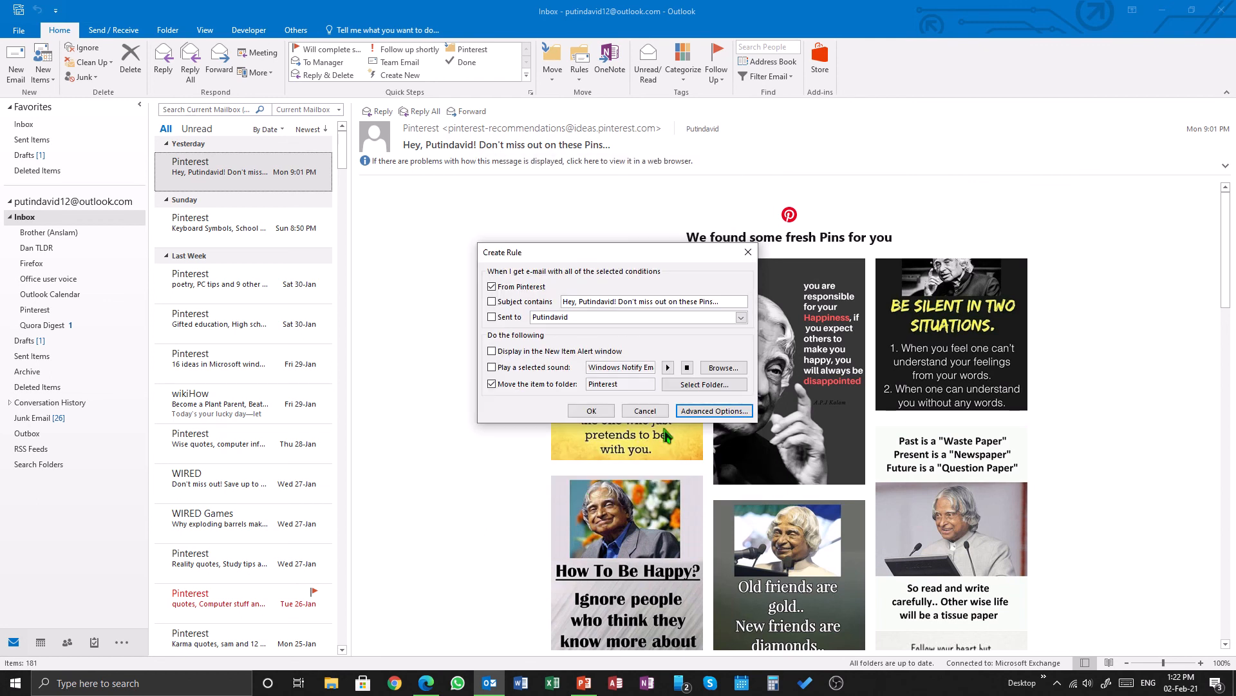
# Create the rule and run it on the messages already in the current folder.
pyautogui.click(583, 415)
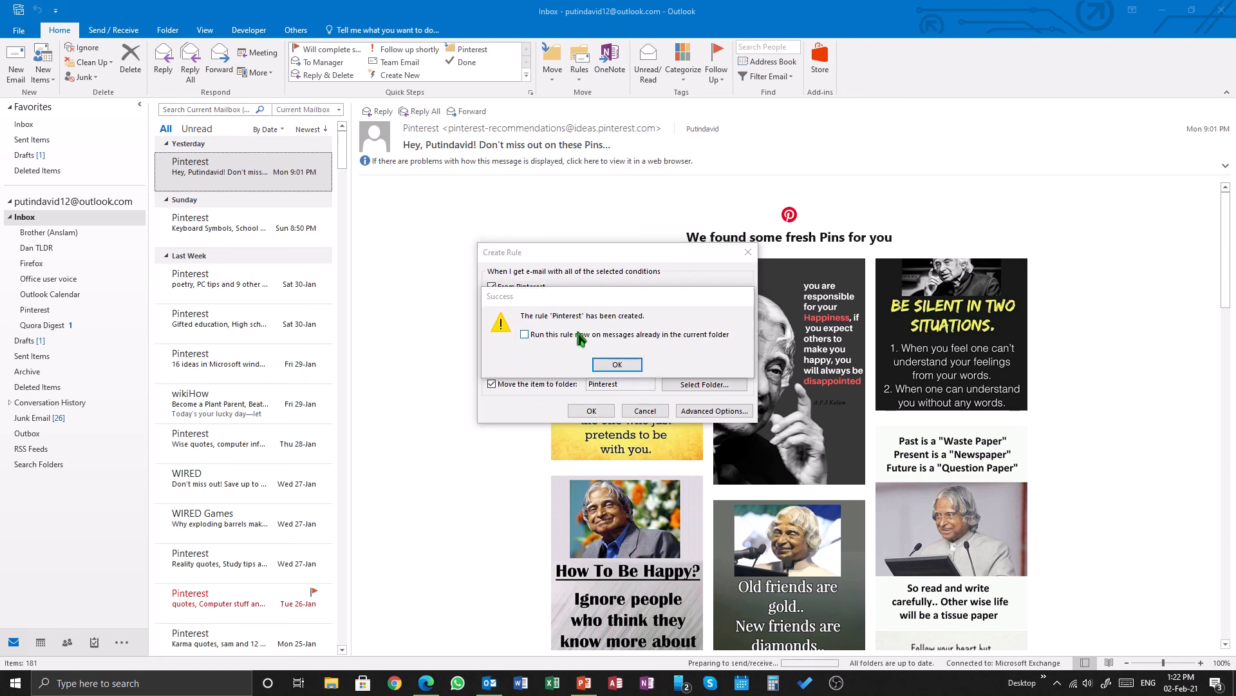
pyautogui.click(623, 373)
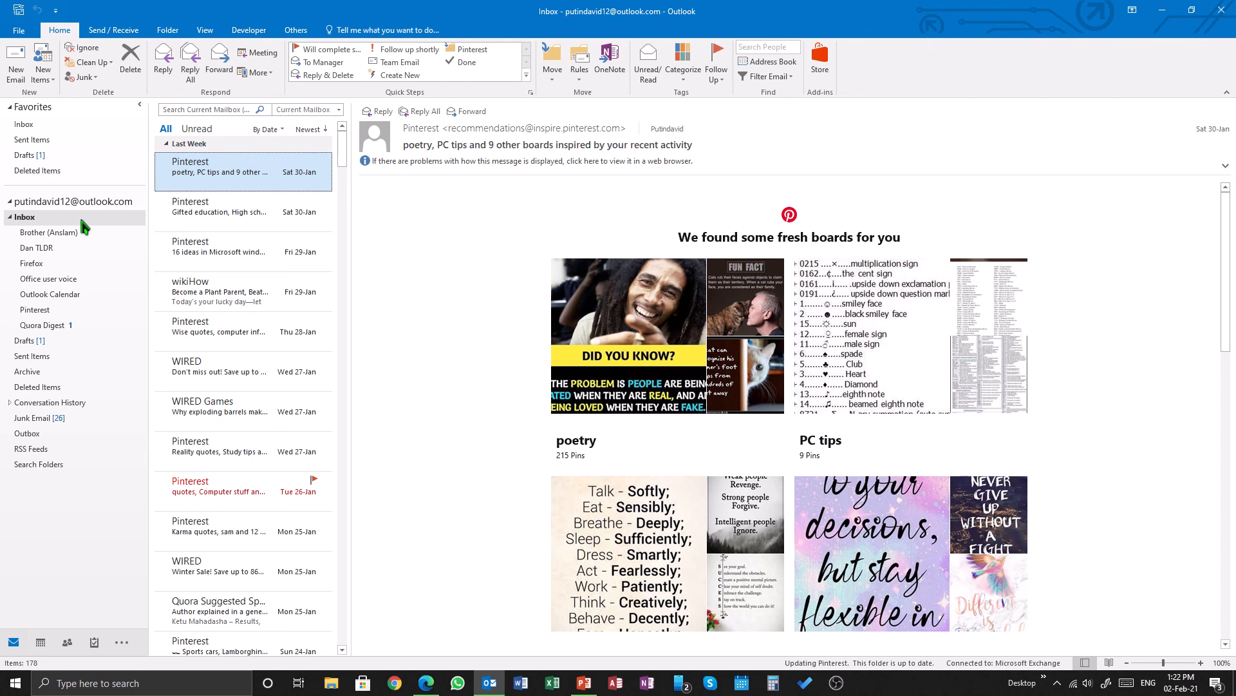
# Check the senders of the two newest messages in the Pinterest subfolder and return to the Inbox.
pyautogui.click(53, 311)
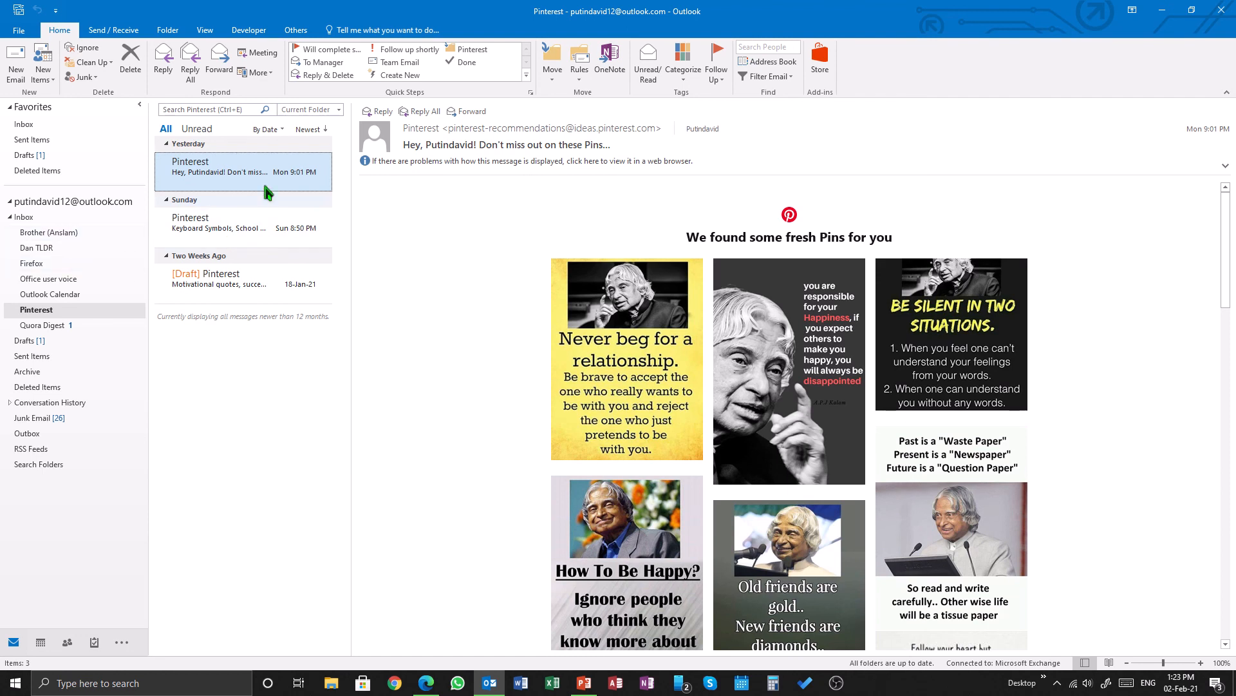
pyautogui.moveTo(525, 127)
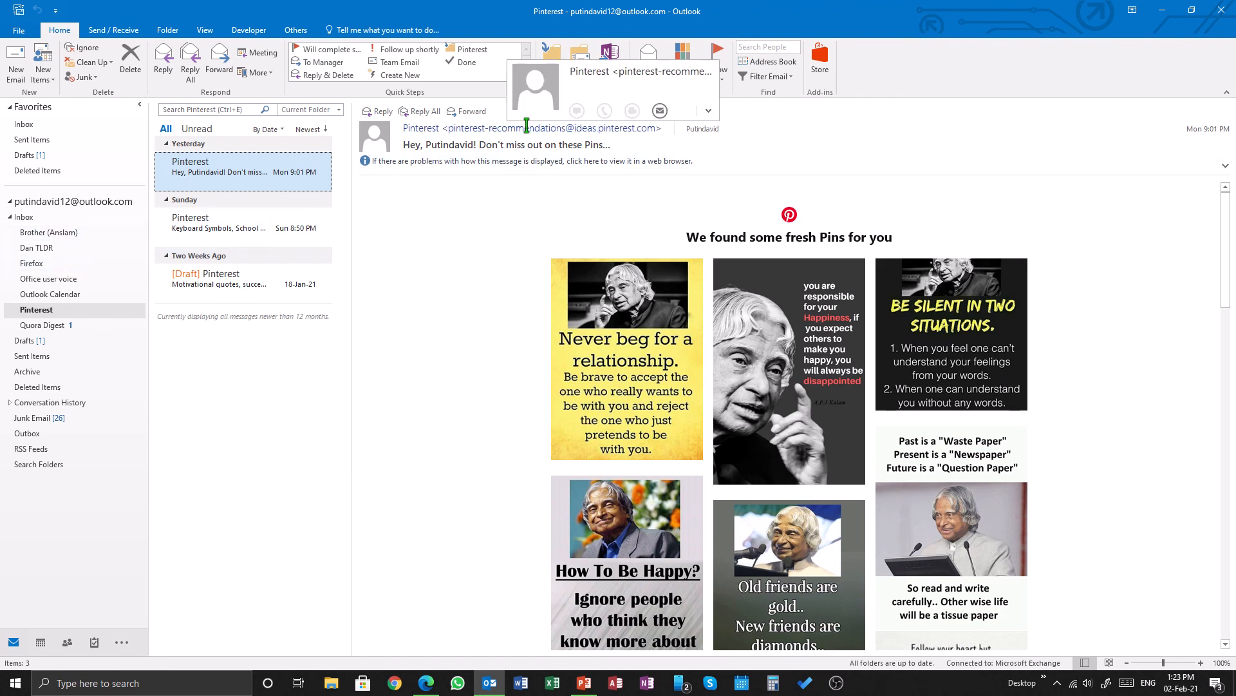
pyautogui.click(271, 235)
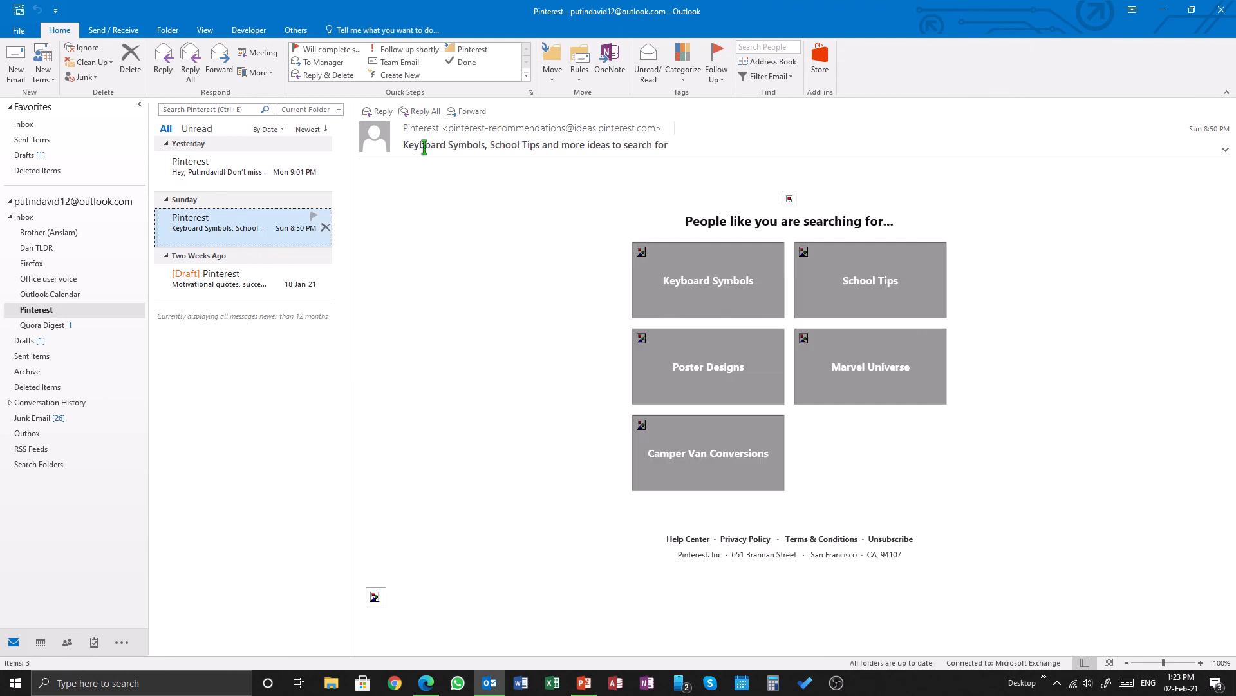
pyautogui.click(69, 218)
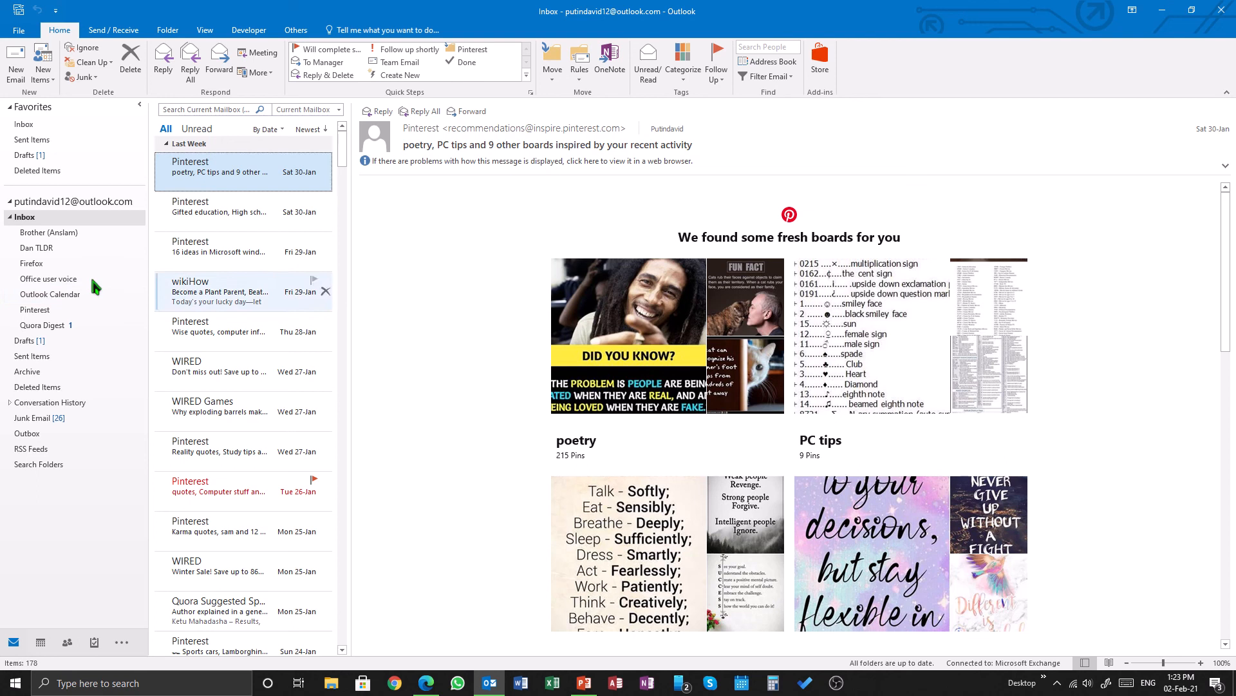
# Compare the sender address of the newest Pinterest subfolder message with that of the Inbox's newest Pinterest message.
pyautogui.click(60, 311)
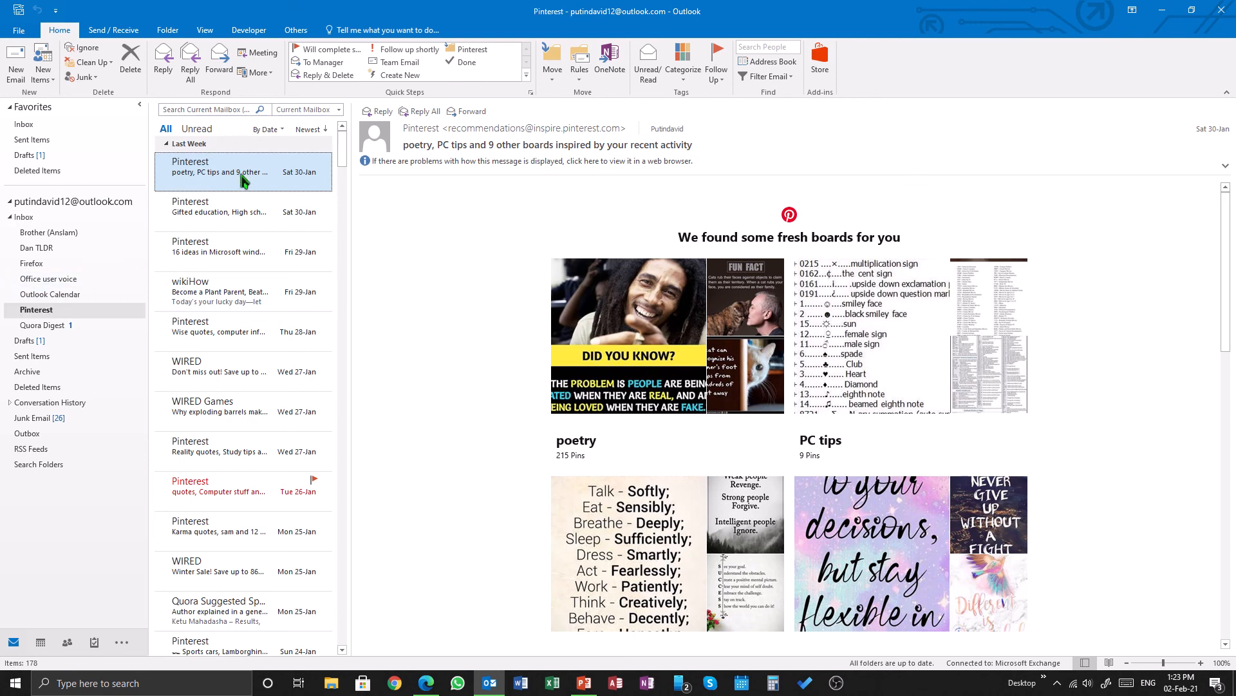
pyautogui.click(243, 180)
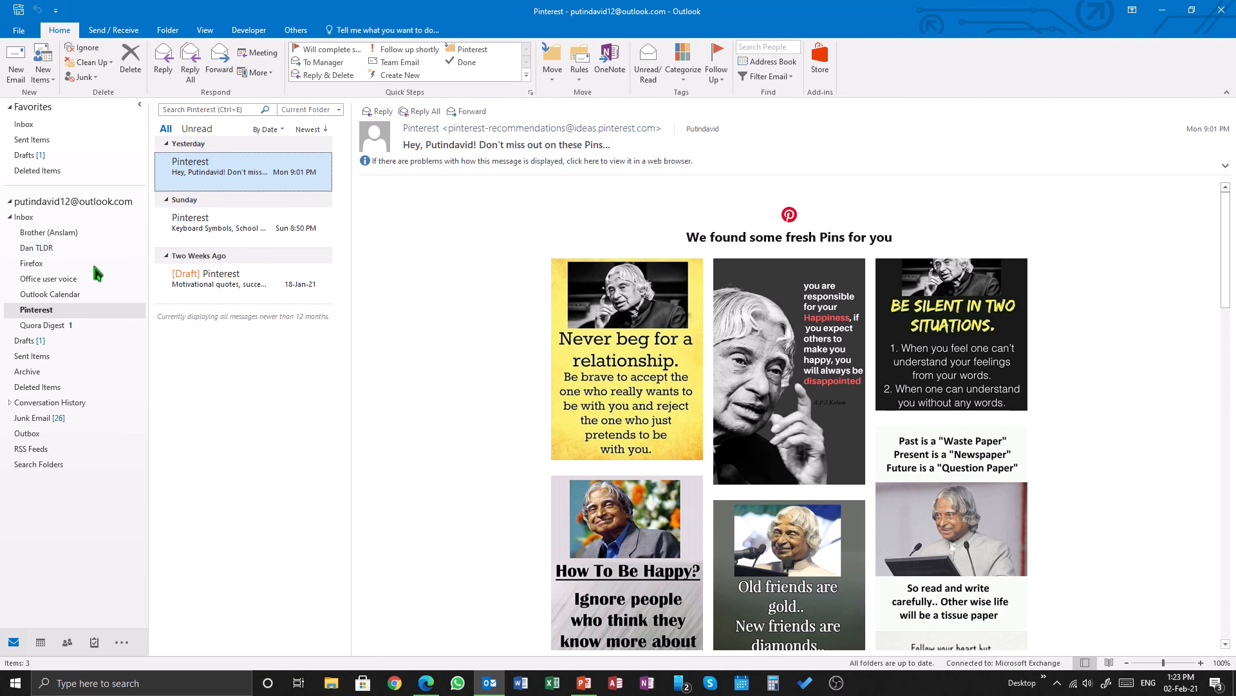
pyautogui.click(81, 217)
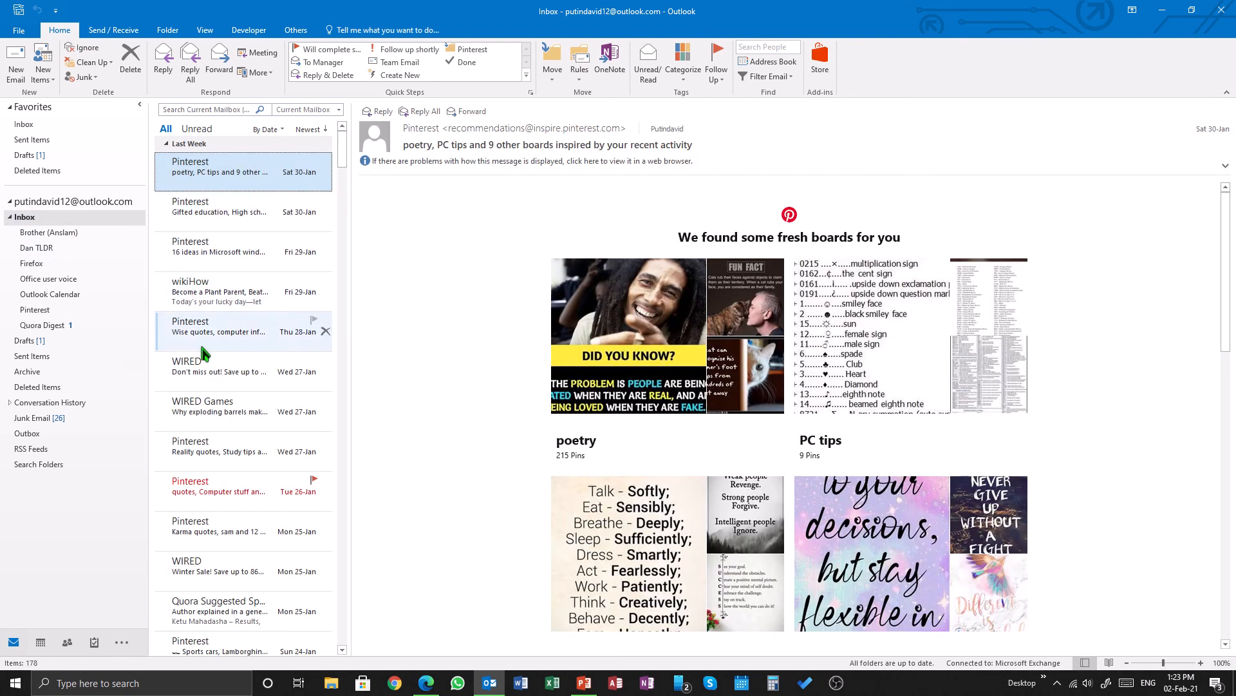
pyautogui.rightClick(219, 228)
pyautogui.press('Escape')
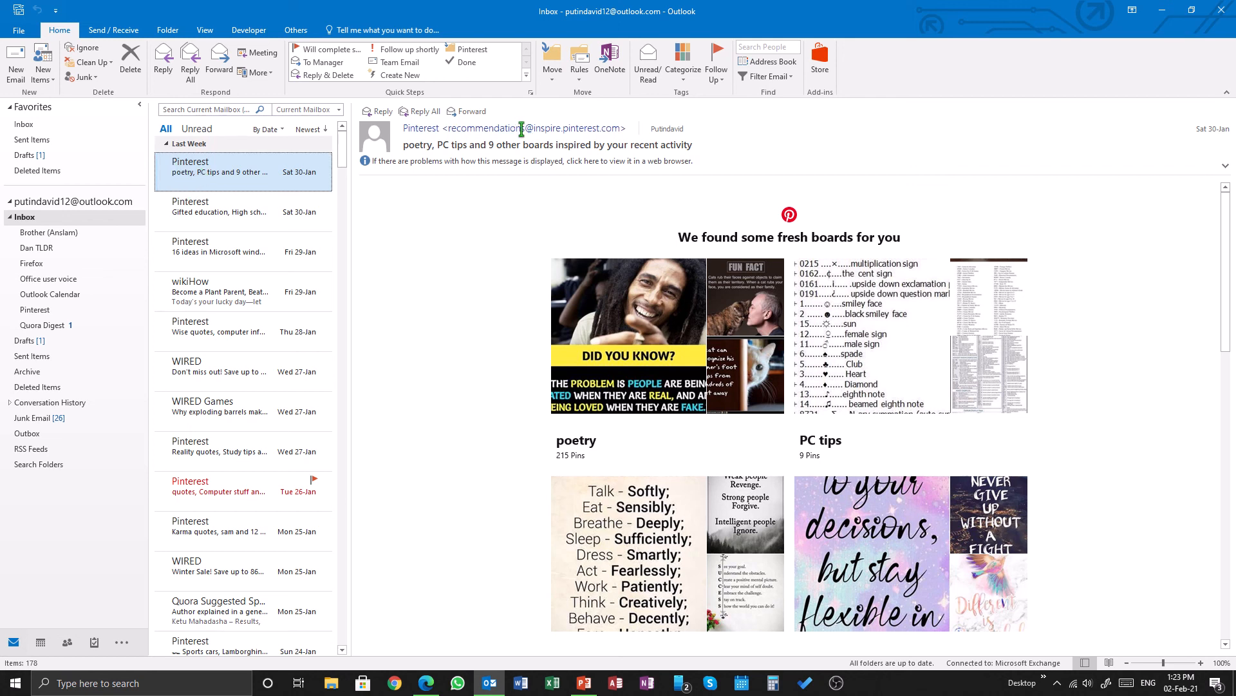
pyautogui.moveTo(522, 127)
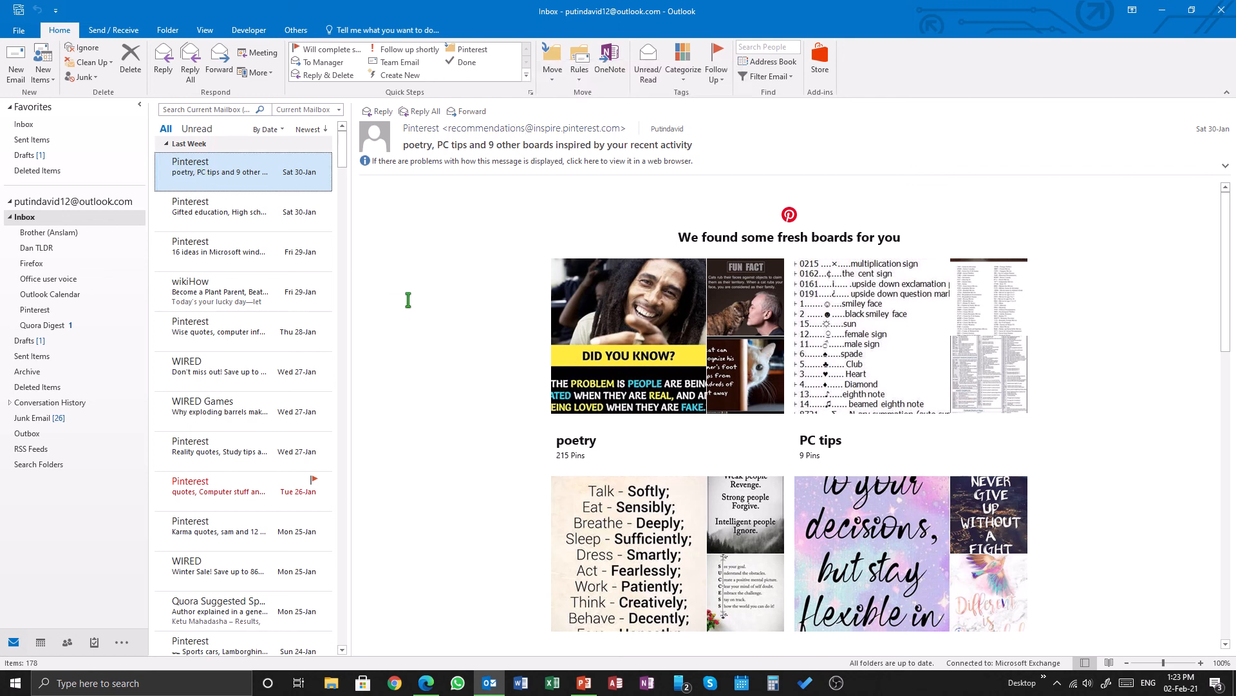